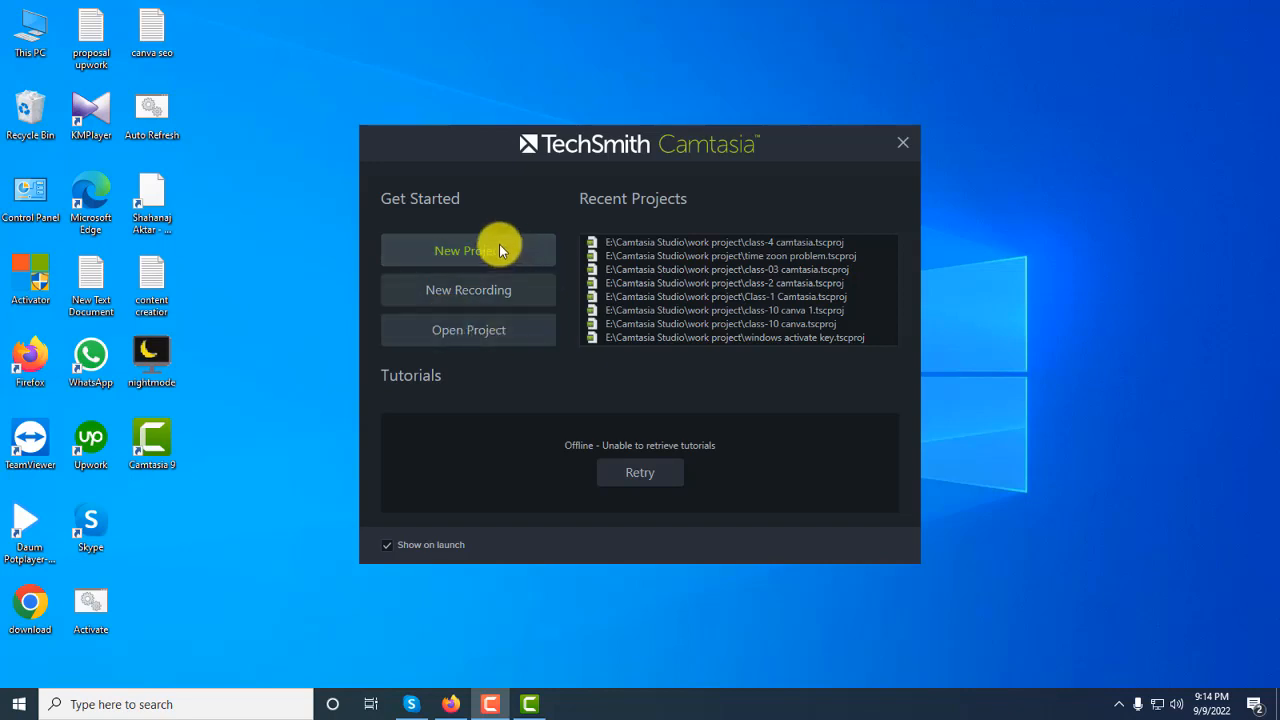
# Create a new project and import the recording Rec 09-07-22 1 into the Media Bin
pyautogui.click(471, 257)
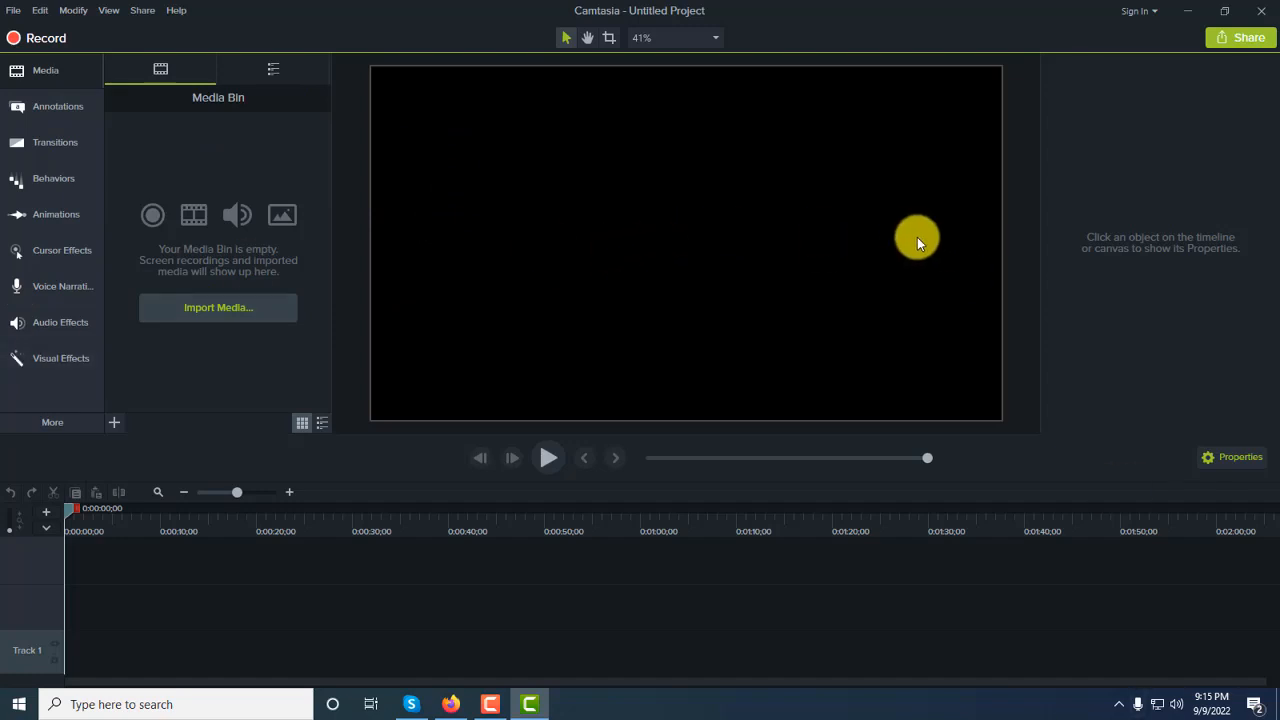
pyautogui.click(114, 422)
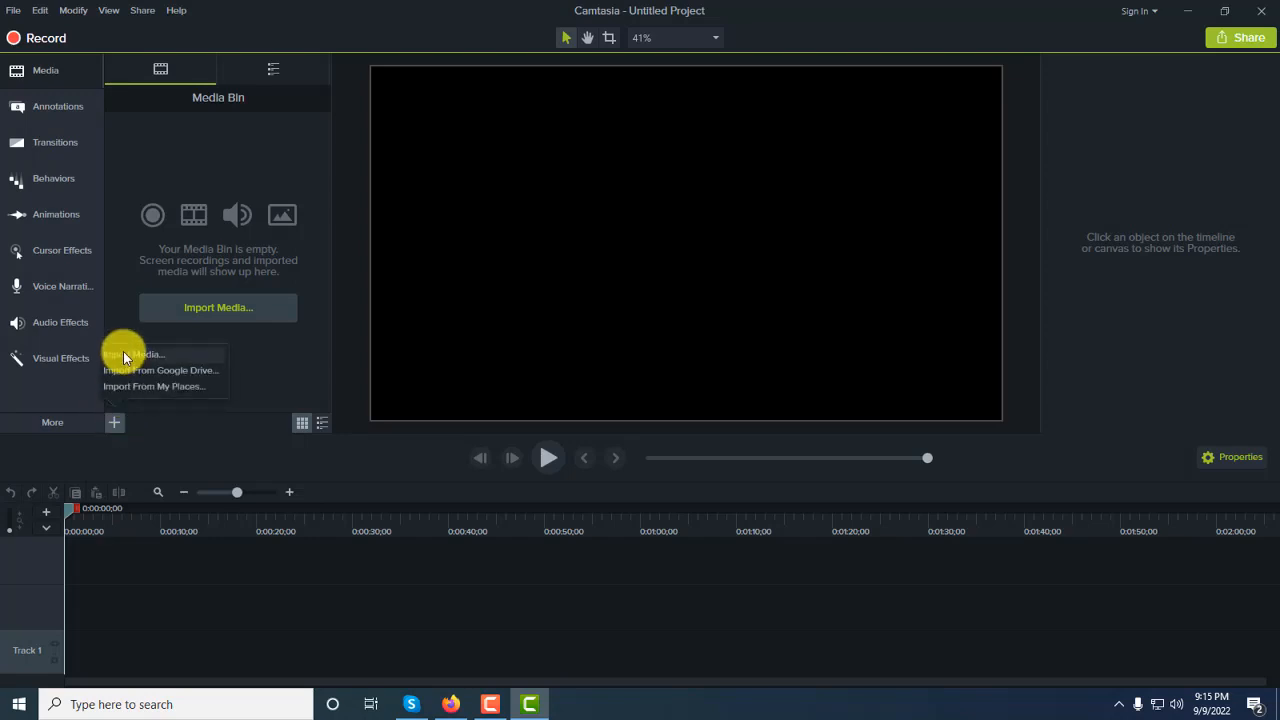
pyautogui.click(124, 357)
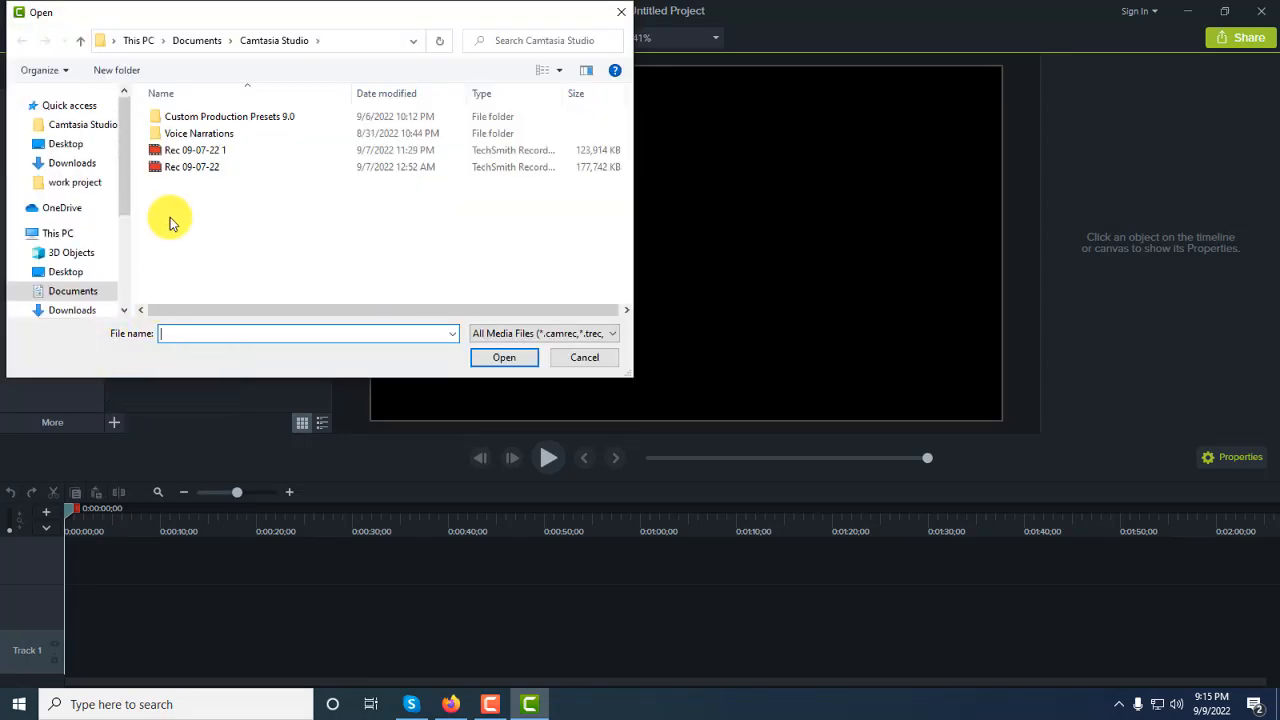
pyautogui.click(195, 155)
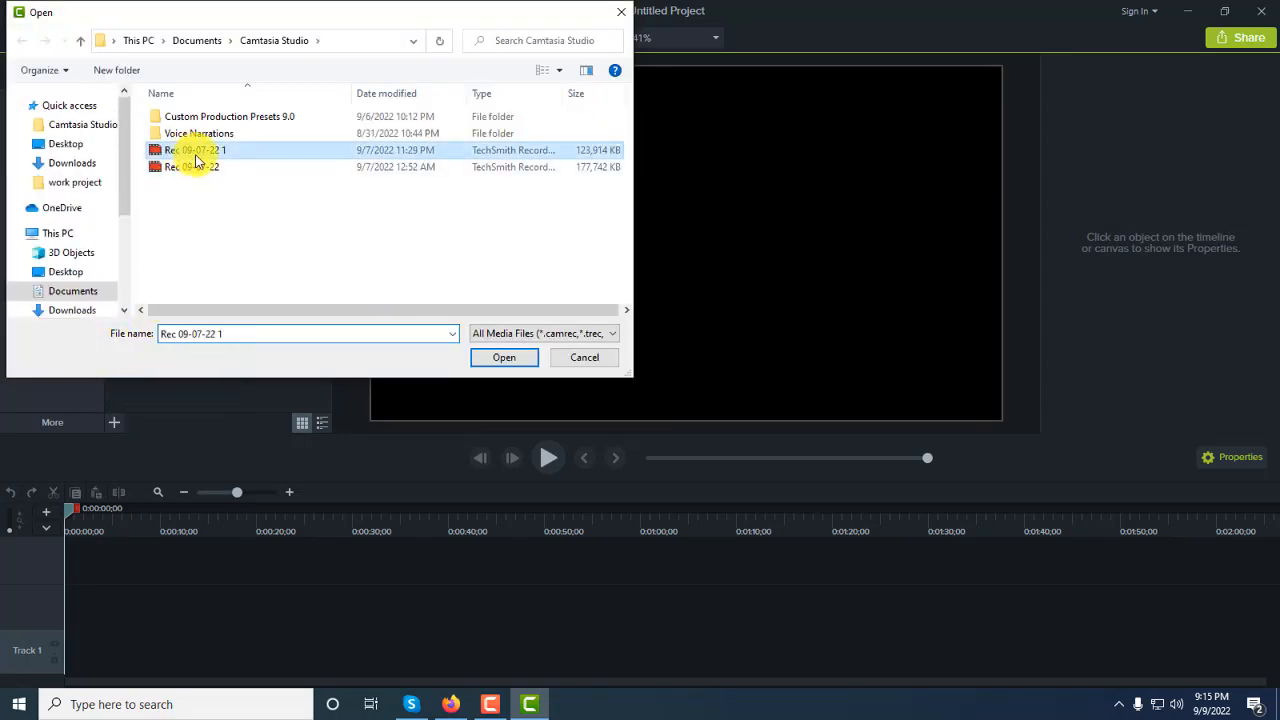
pyautogui.click(503, 357)
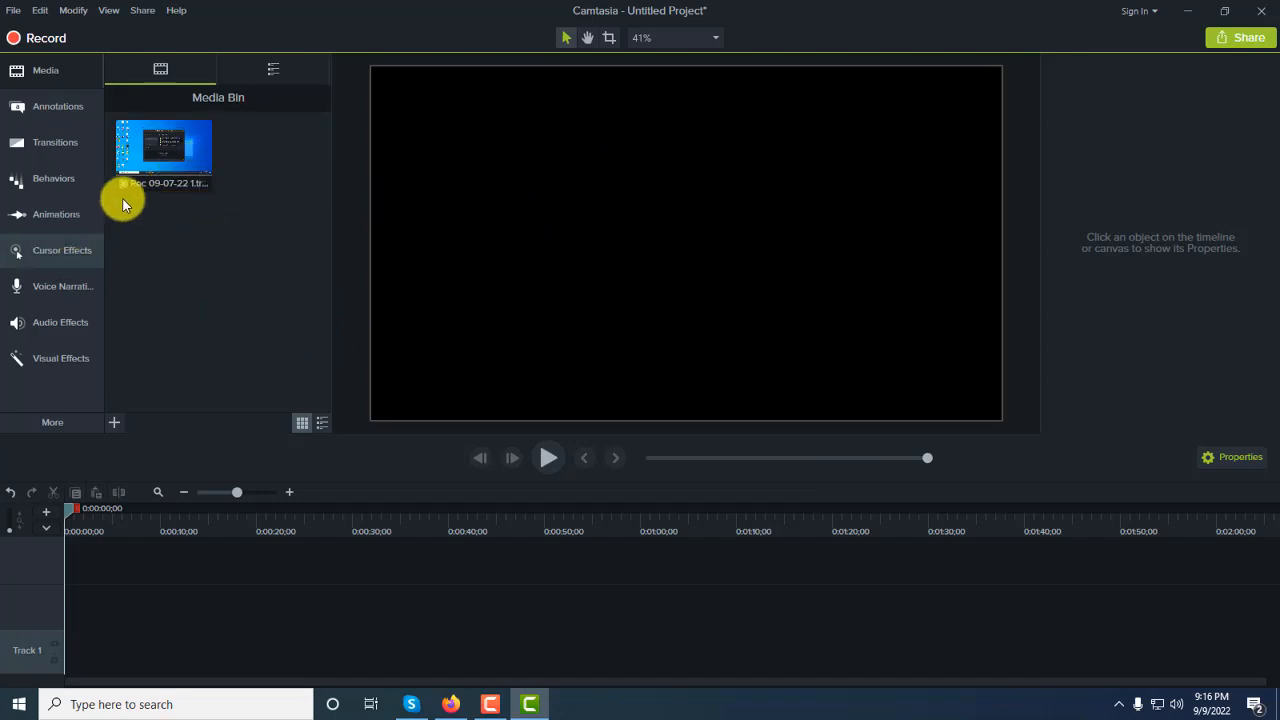
# Add the Rec 09-07-22 1 recording to the start of the timeline and delete its audio clip from Track 2
pyautogui.moveTo(157, 157); pyautogui.dragTo(222, 648)
pyautogui.click(292, 622)
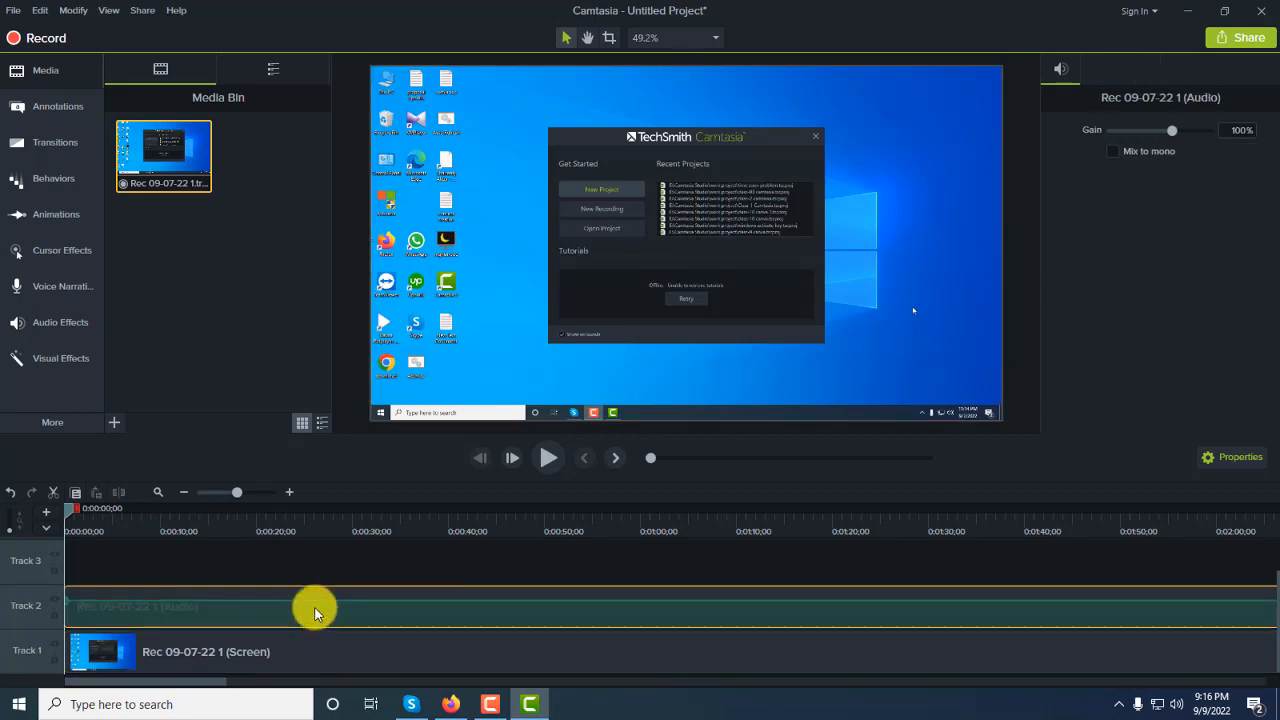
pyautogui.press('Delete')
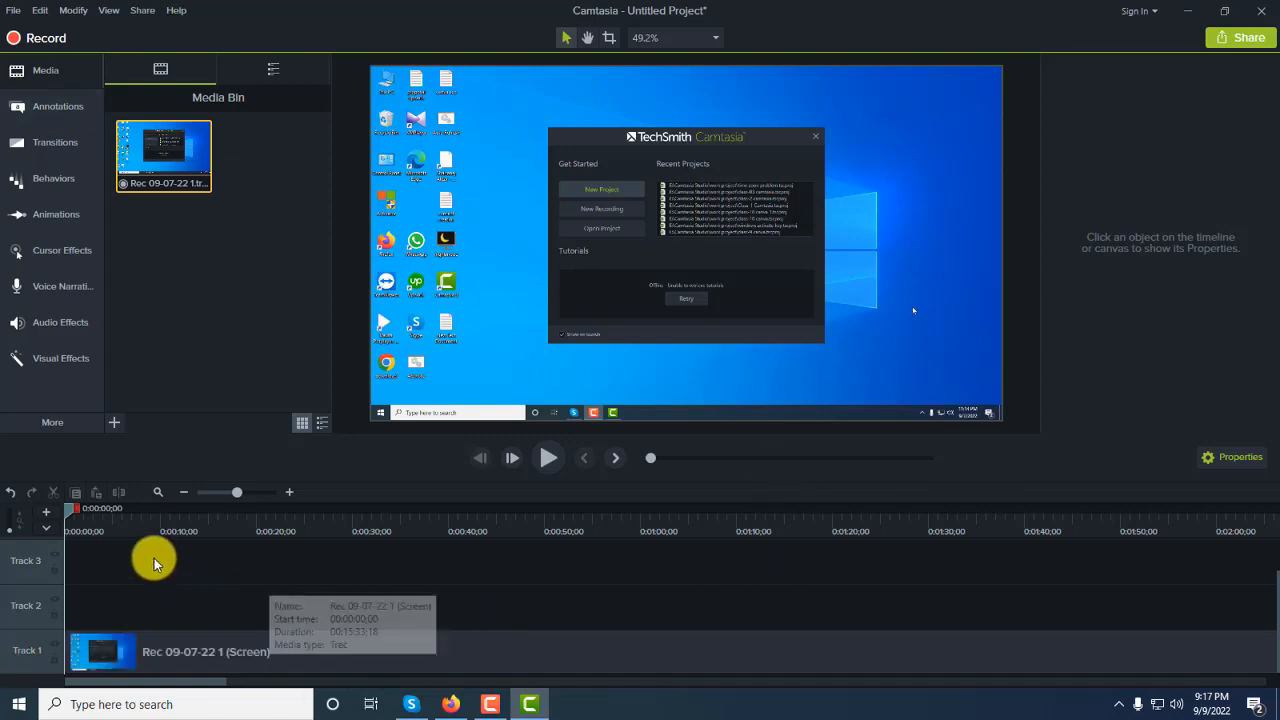
# Split the screen clip on Track 1 at 0:00:41;18 and select the part after the cut
pyautogui.click(443, 663)
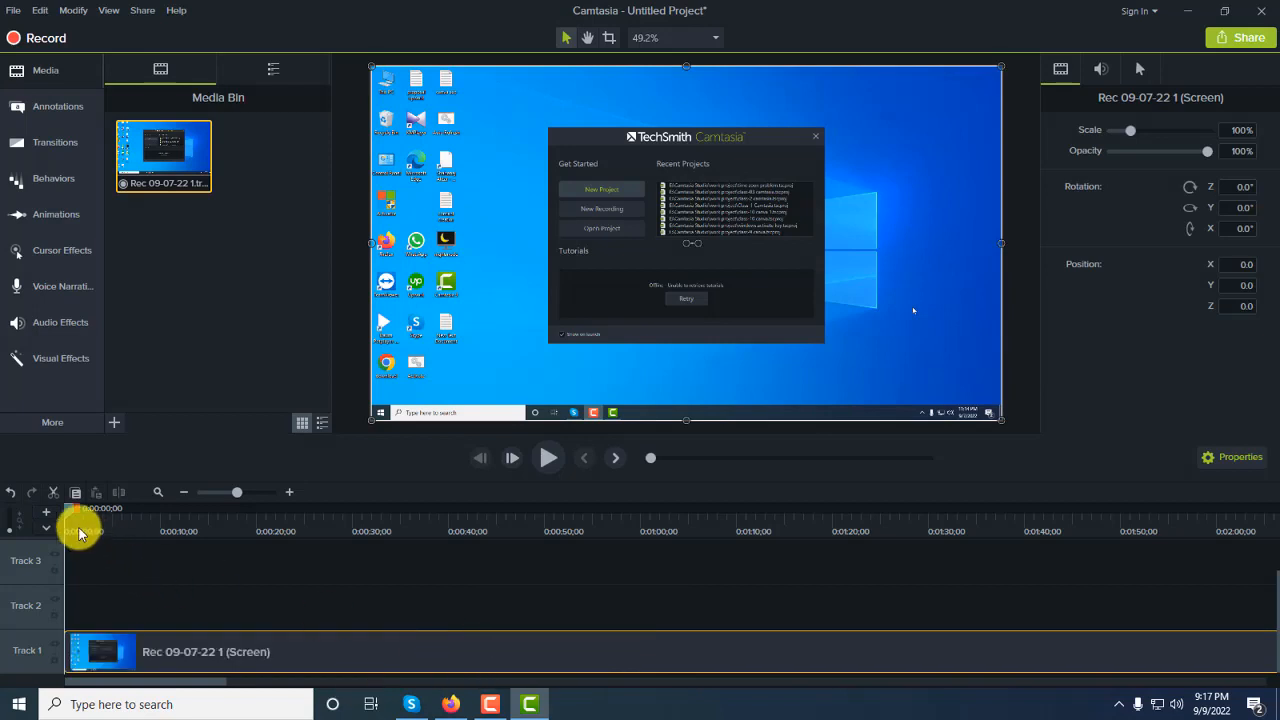
pyautogui.moveTo(65, 517); pyautogui.dragTo(385, 536)
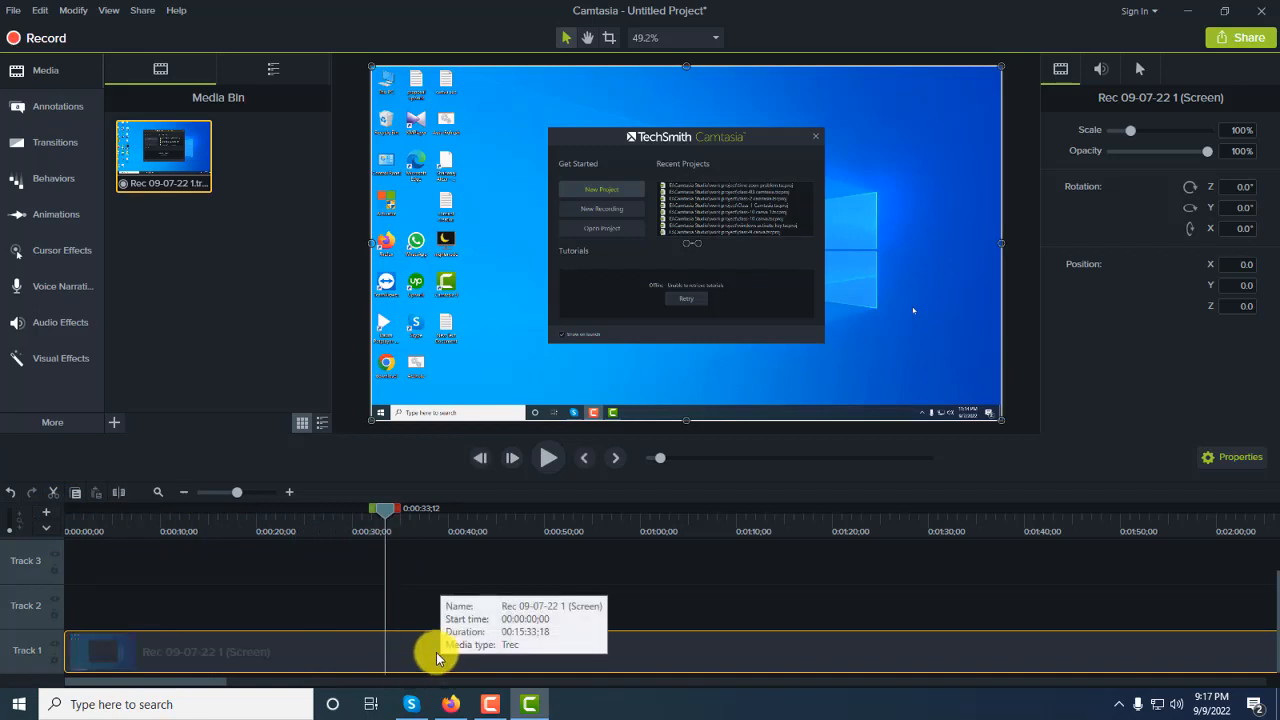
pyautogui.hotkey('ctrl', 'Home')
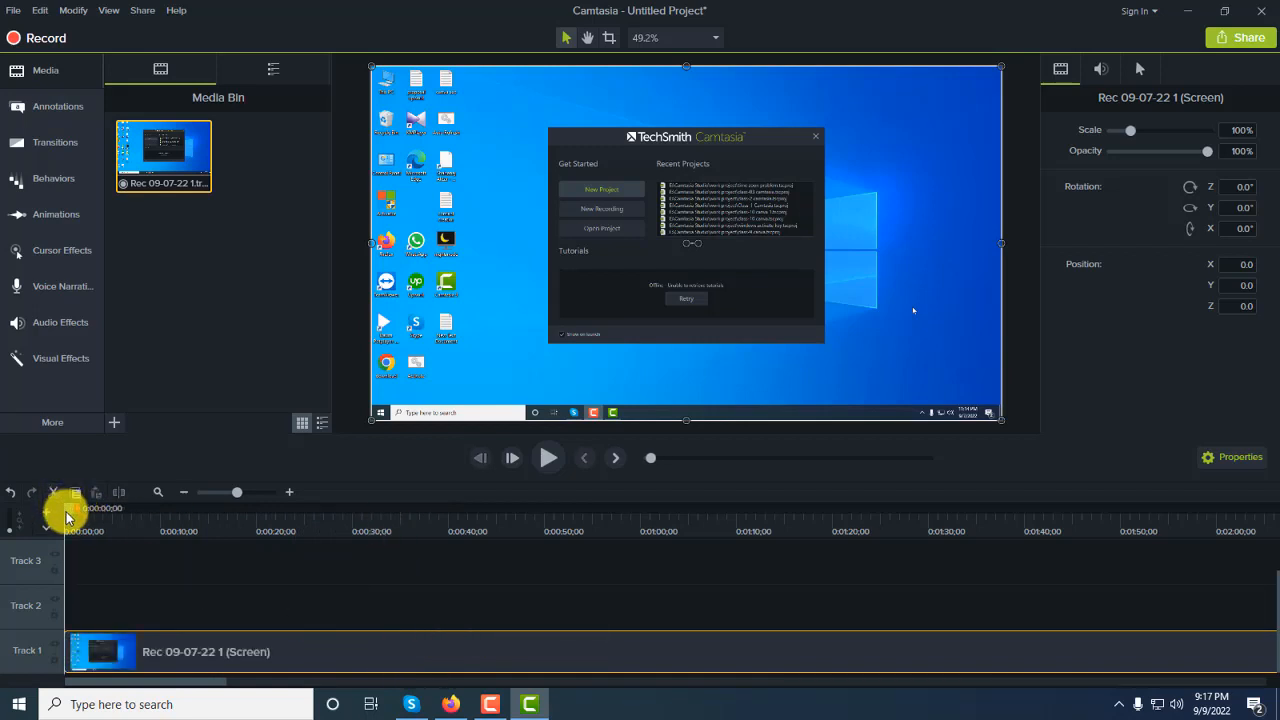
pyautogui.moveTo(63, 517); pyautogui.dragTo(463, 517)
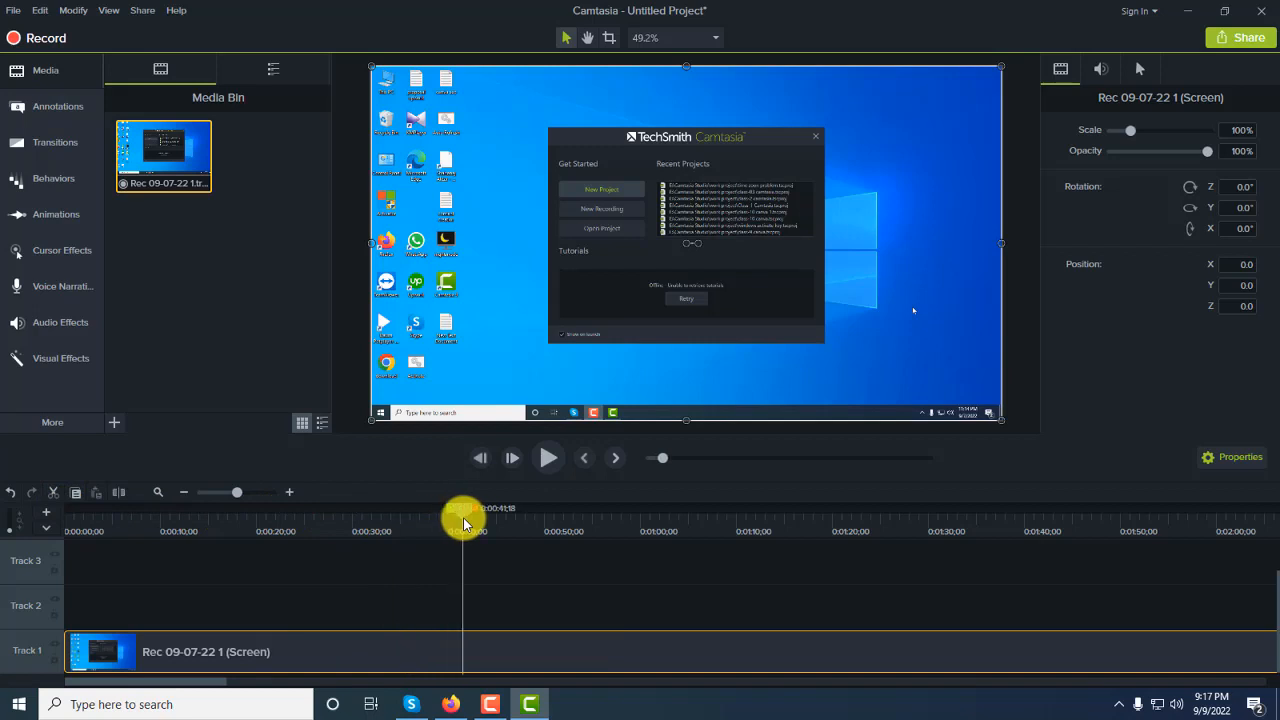
pyautogui.click(121, 492)
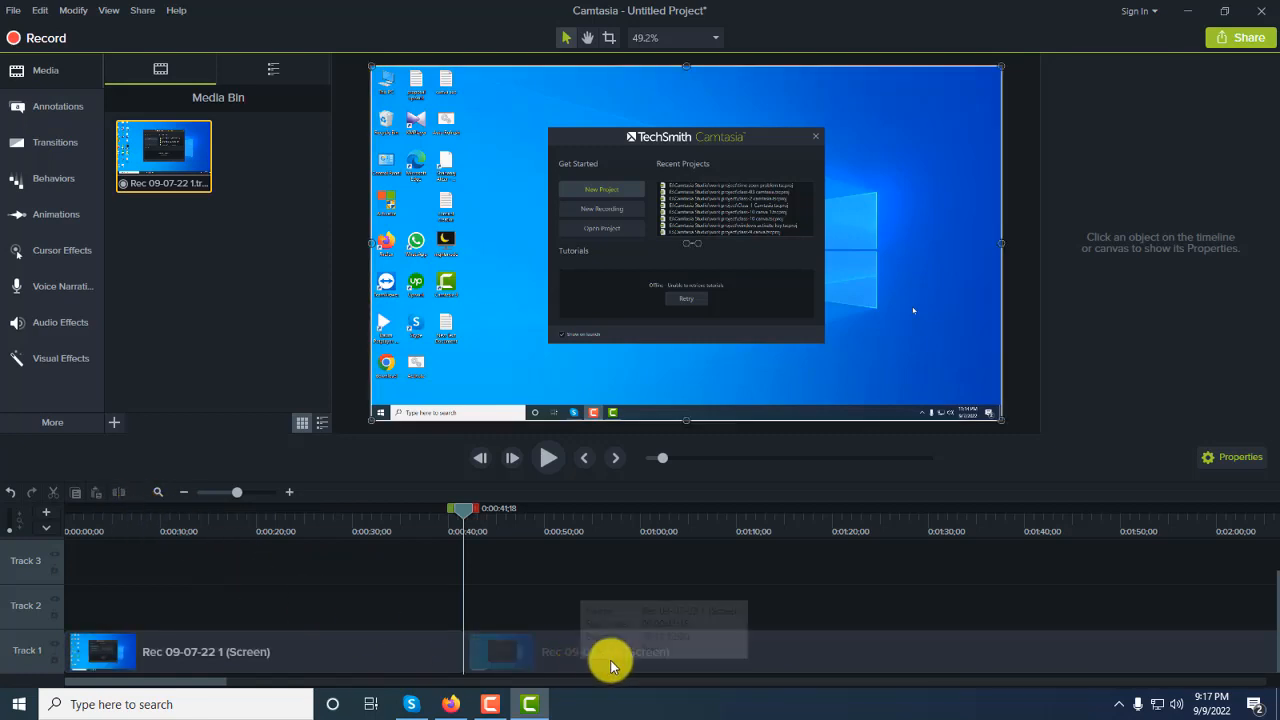
pyautogui.moveTo(608, 658); pyautogui.dragTo(545, 637)
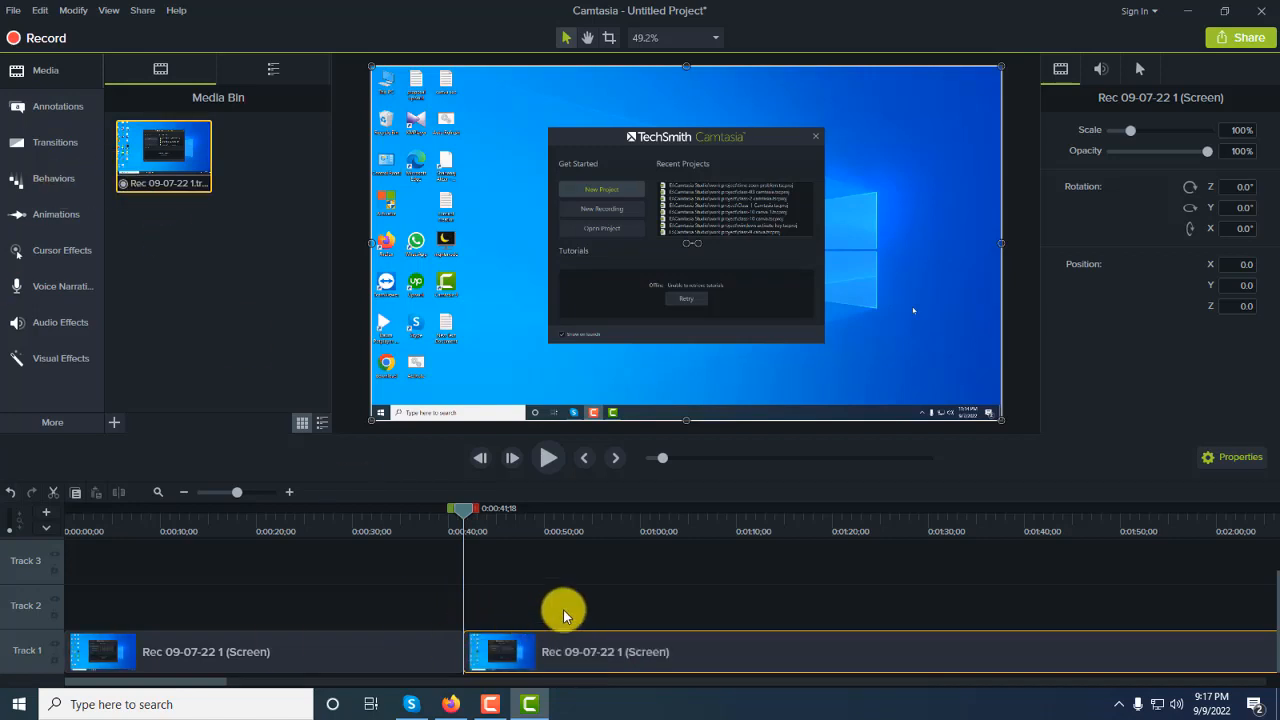
# Apply the Circle stretch transition at the cut between the two clips on Track 1
pyautogui.click(52, 184)
pyautogui.click(58, 152)
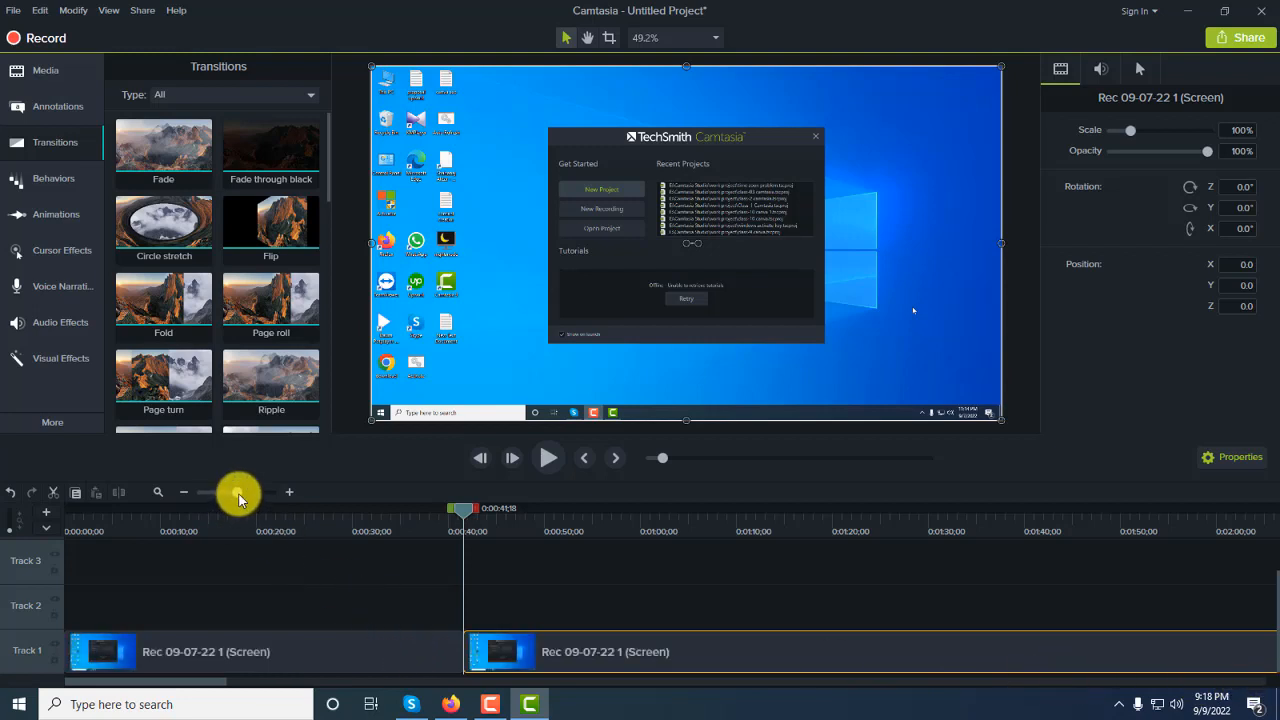
pyautogui.moveTo(238, 493); pyautogui.dragTo(200, 490)
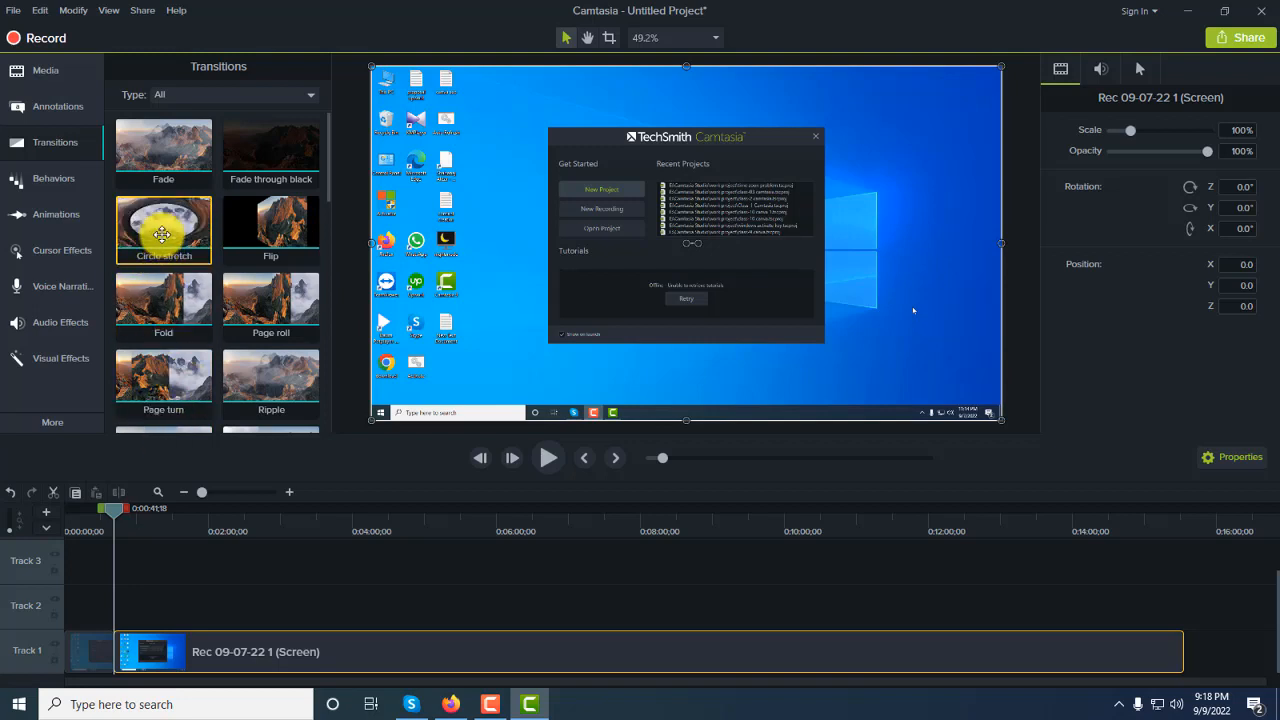
pyautogui.moveTo(162, 242); pyautogui.dragTo(130, 630)
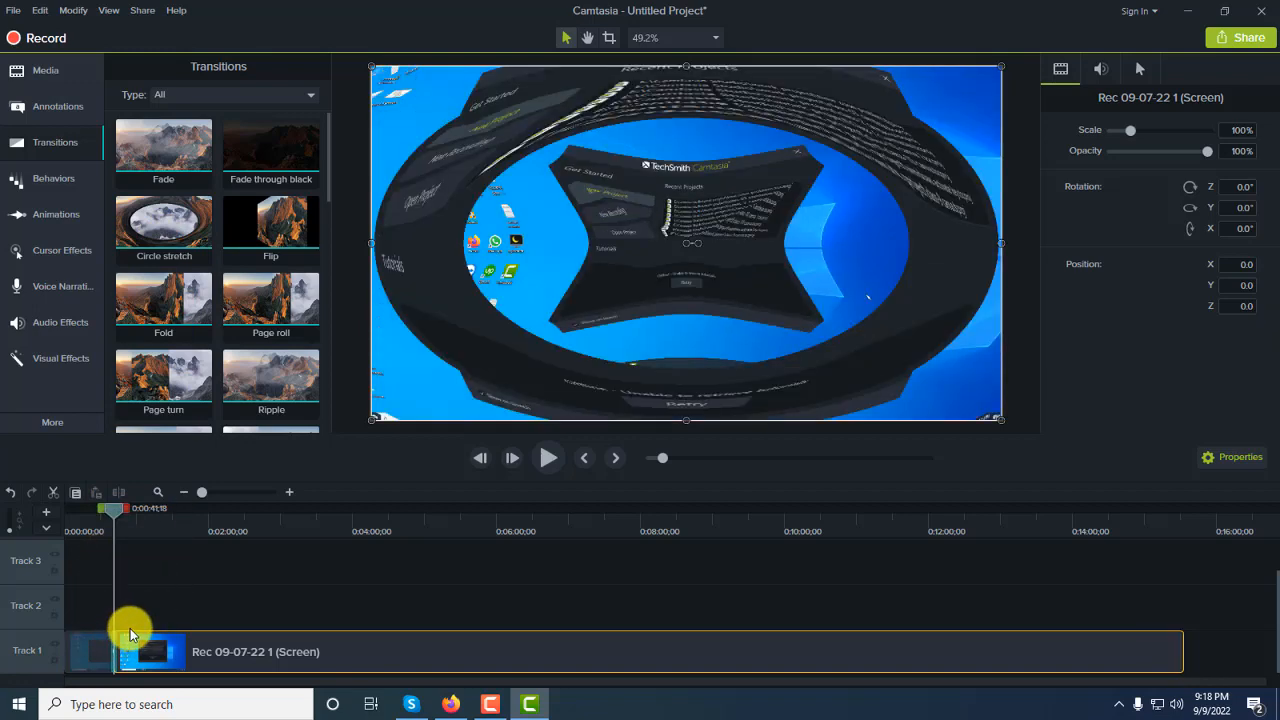
# Play back the timeline across the first cut to preview the Circle stretch transition
pyautogui.moveTo(110, 510); pyautogui.dragTo(50, 509)
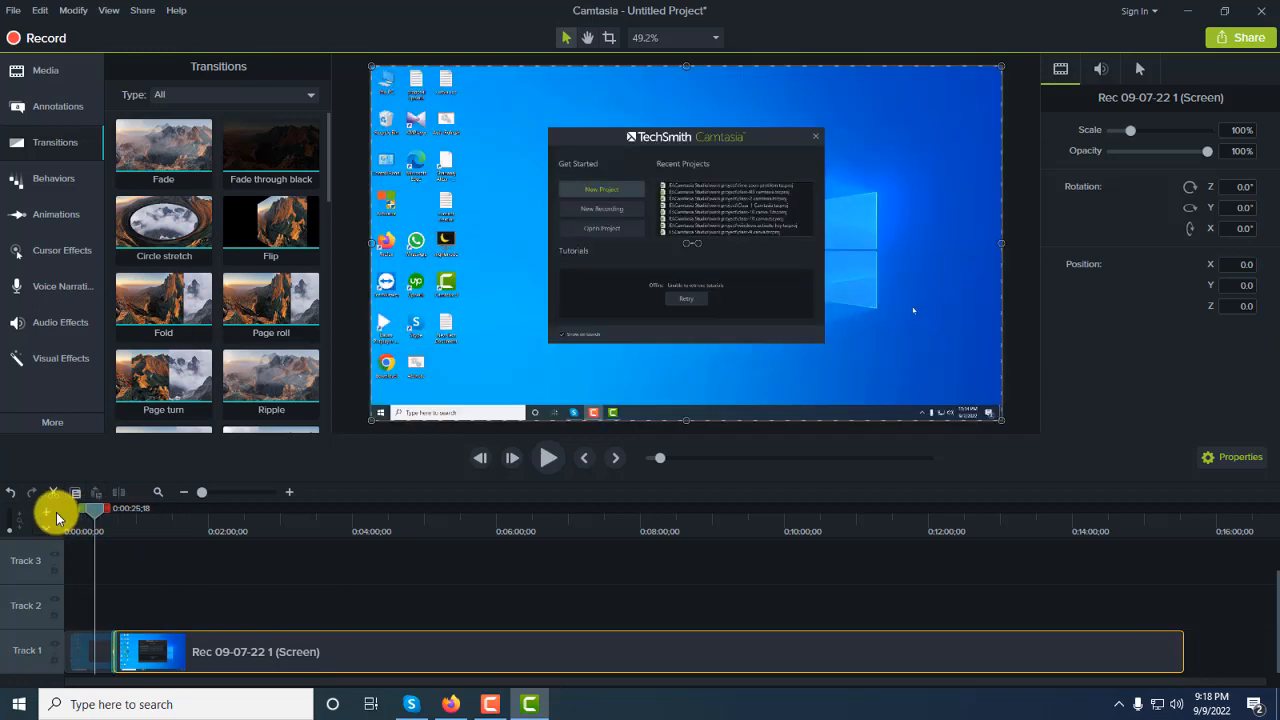
pyautogui.click(546, 460)
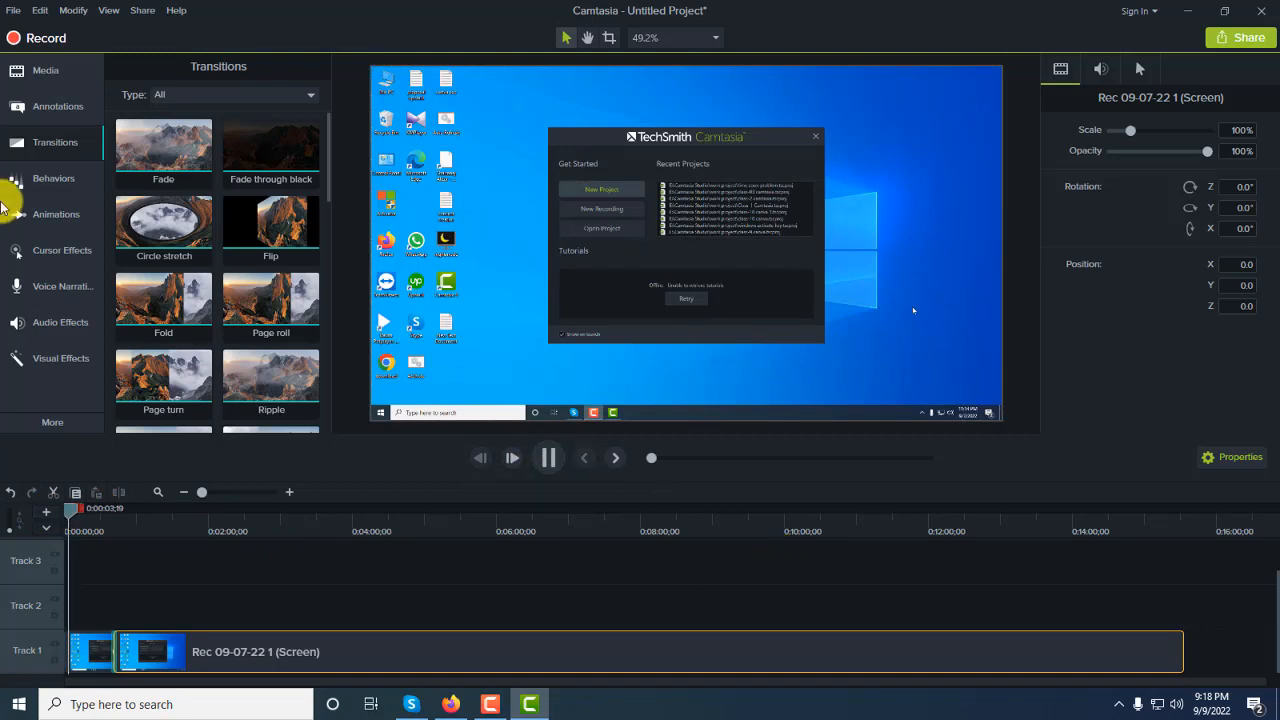
pyautogui.moveTo(66, 512); pyautogui.dragTo(100, 520)
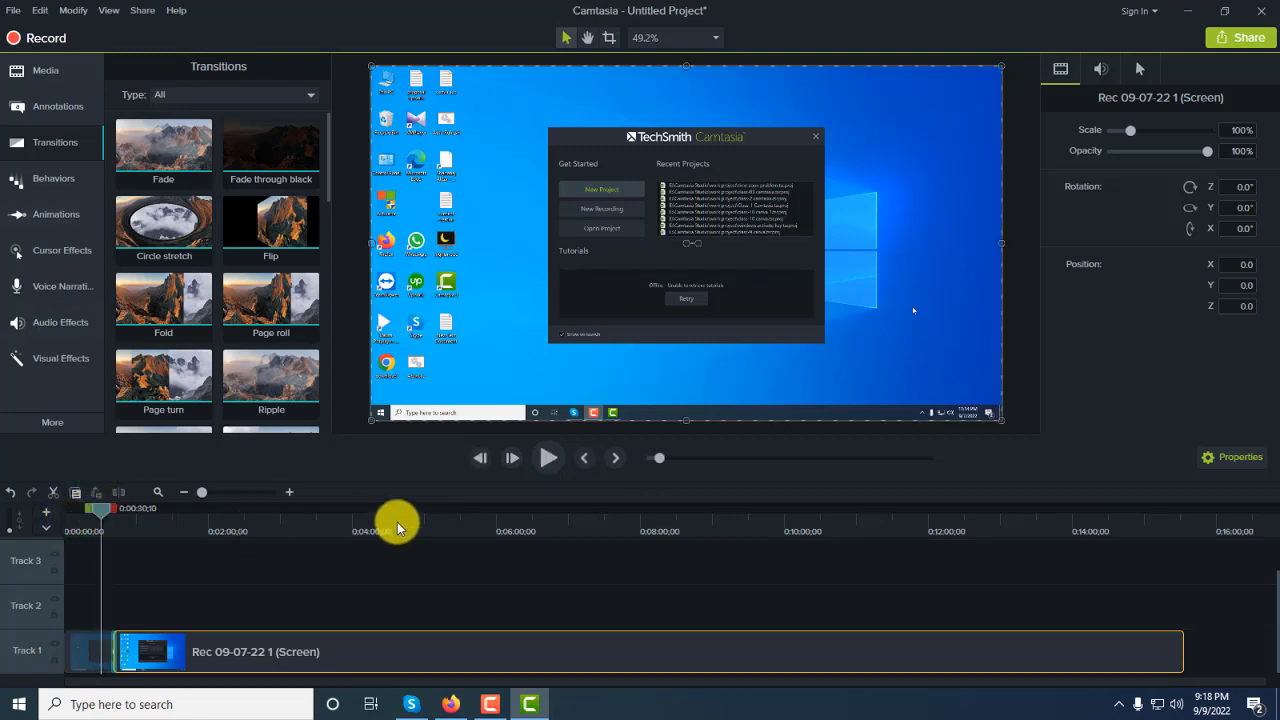
pyautogui.click(545, 459)
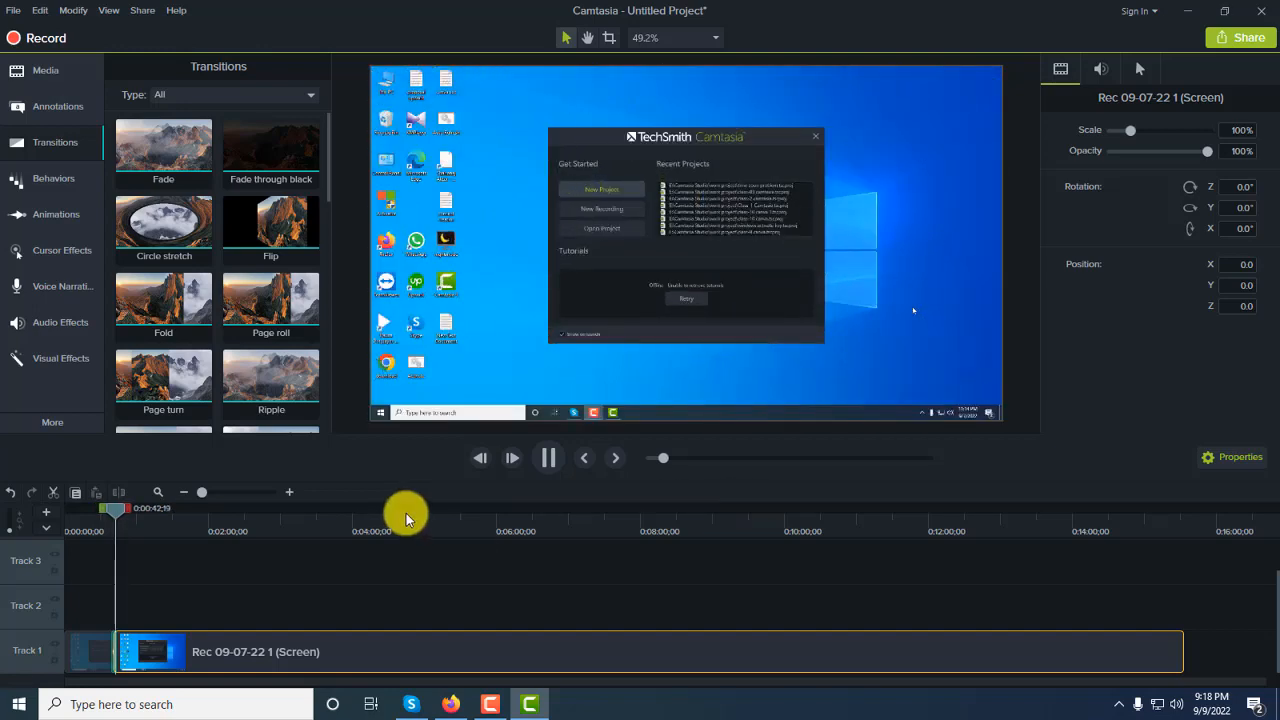
pyautogui.click(552, 457)
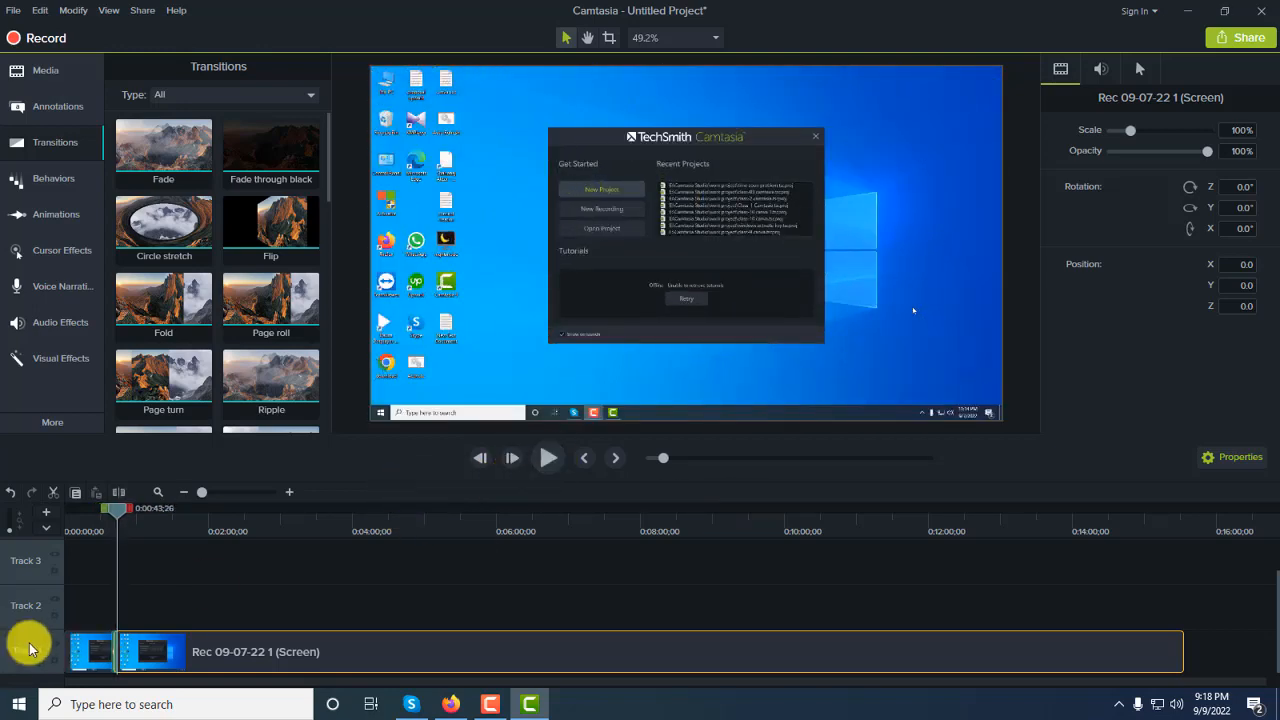
# Apply the Spiral transition to the second clip on Track 1 and preview the playback across the first cut
pyautogui.click(281, 652)
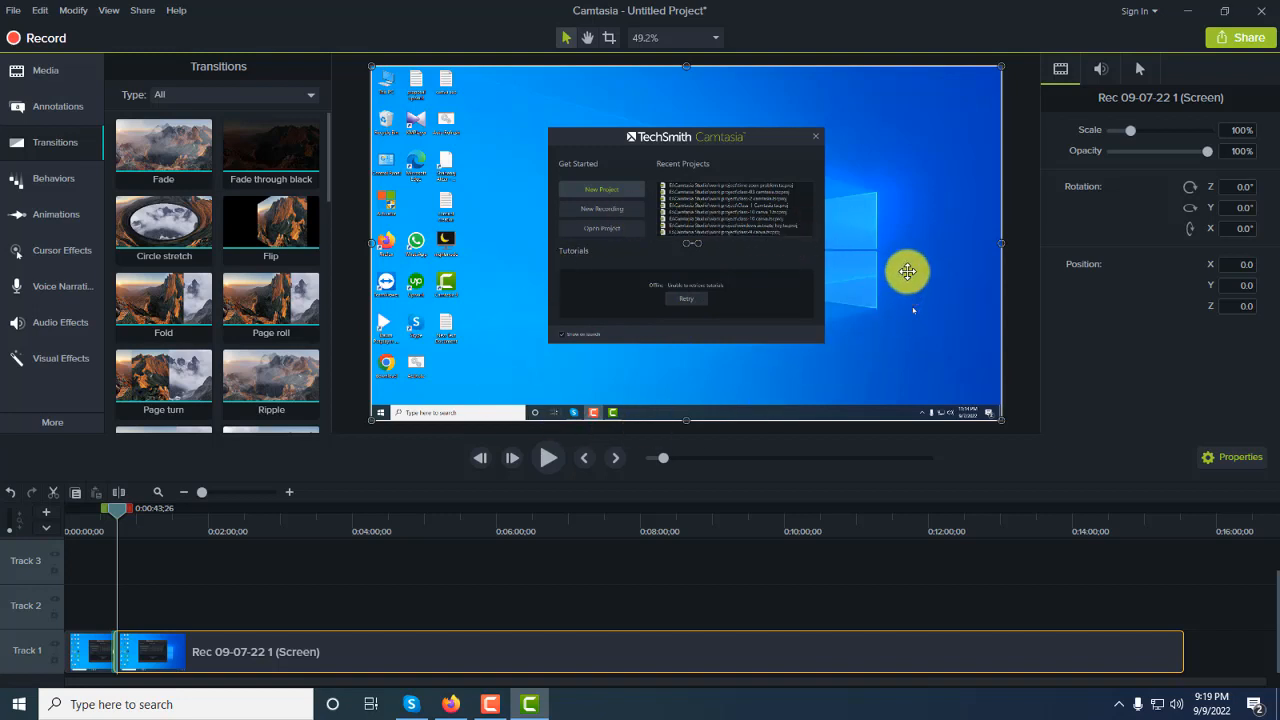
pyautogui.click(95, 519)
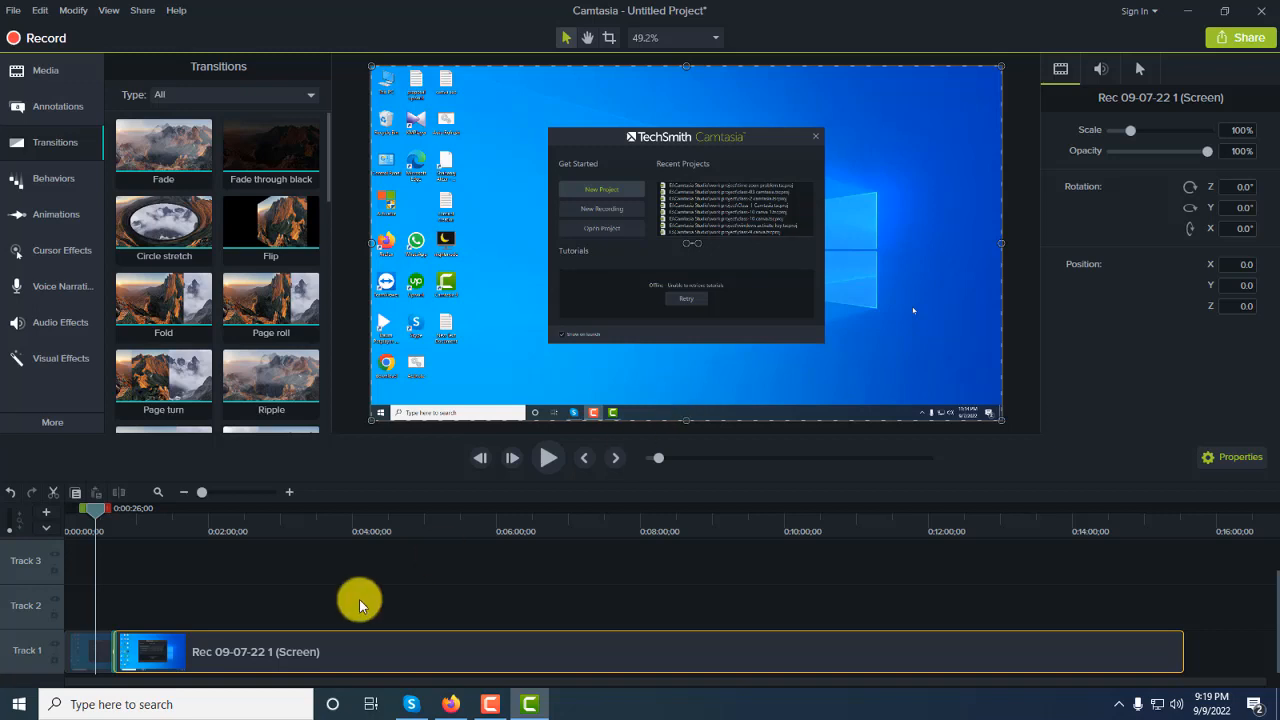
pyautogui.scroll(-3, 243, 330)
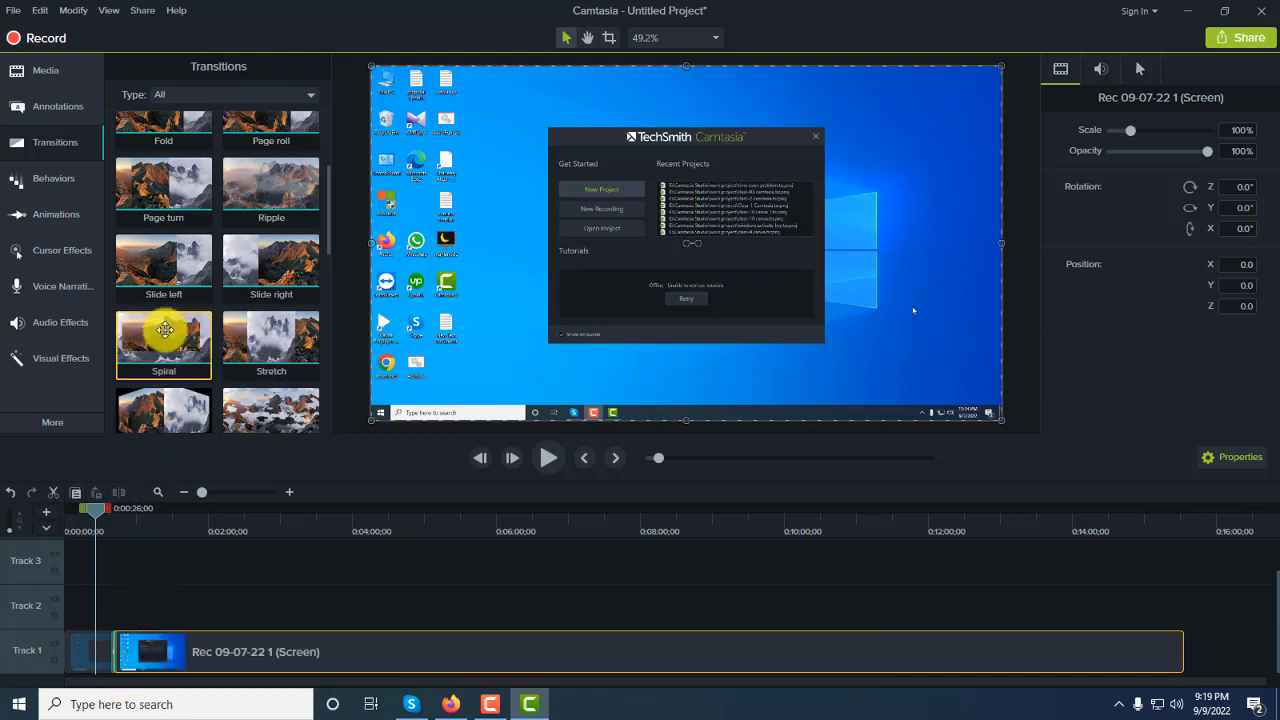
pyautogui.moveTo(166, 330); pyautogui.dragTo(115, 652)
pyautogui.moveTo(115, 652); pyautogui.dragTo(117, 652)
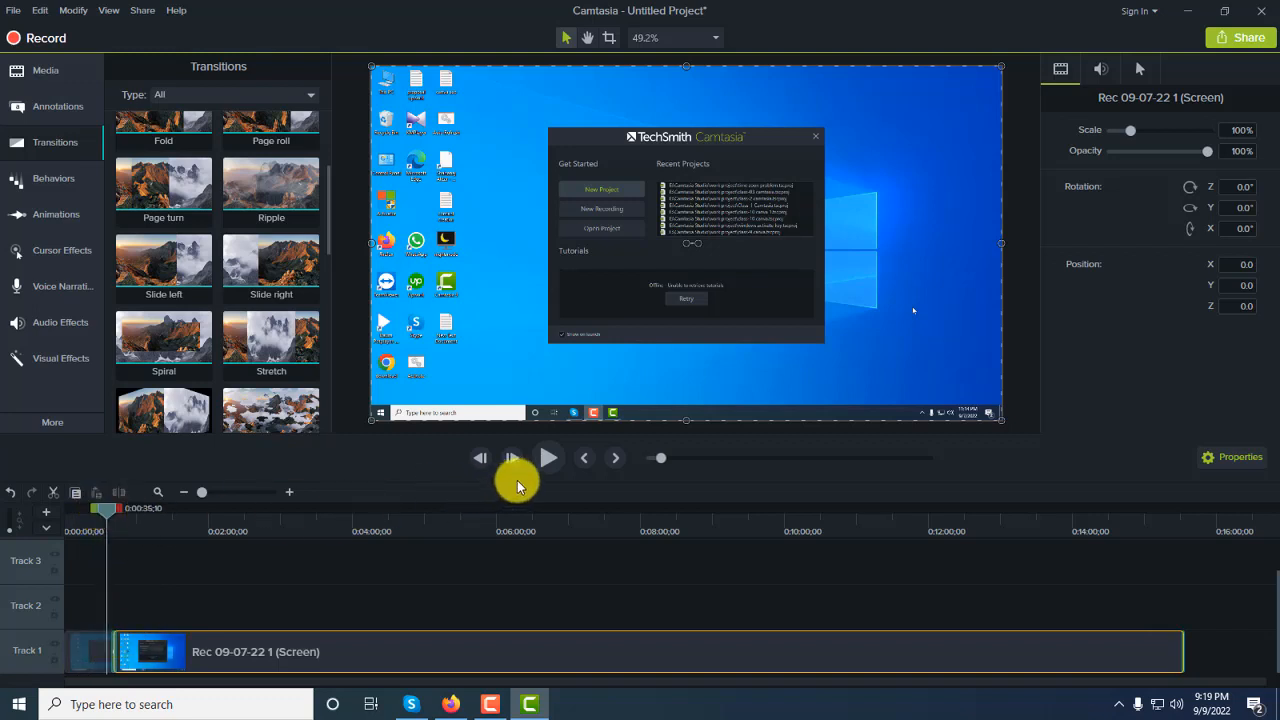
pyautogui.click(548, 457)
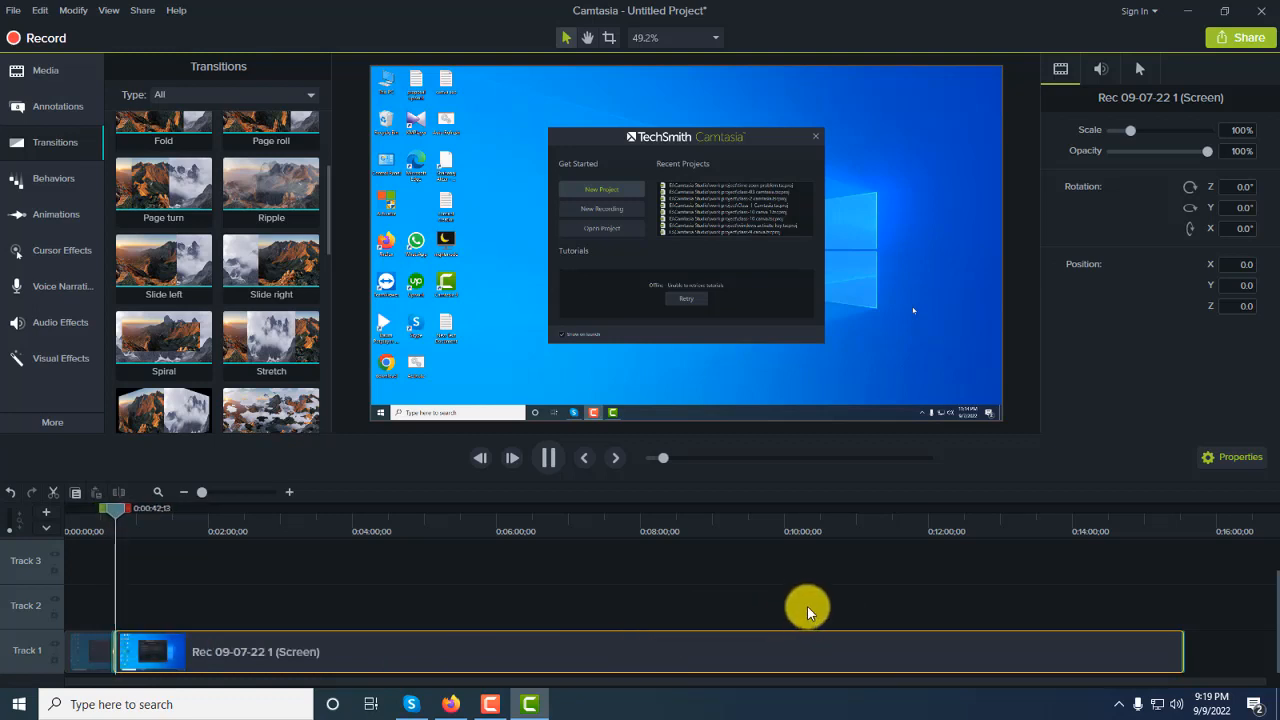
# Split the second clip on Track 1 at 0:02:27;23 and select the part after the cut
pyautogui.click(120, 508)
pyautogui.click(237, 523)
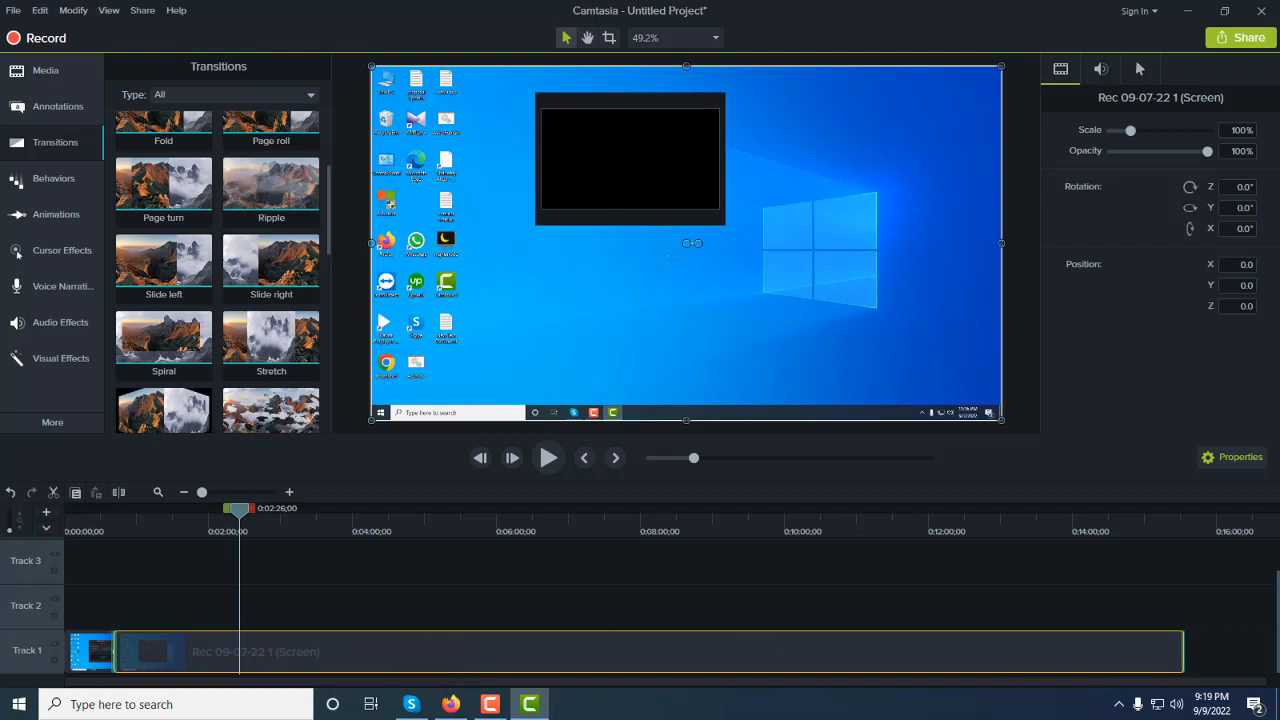
pyautogui.click(553, 461)
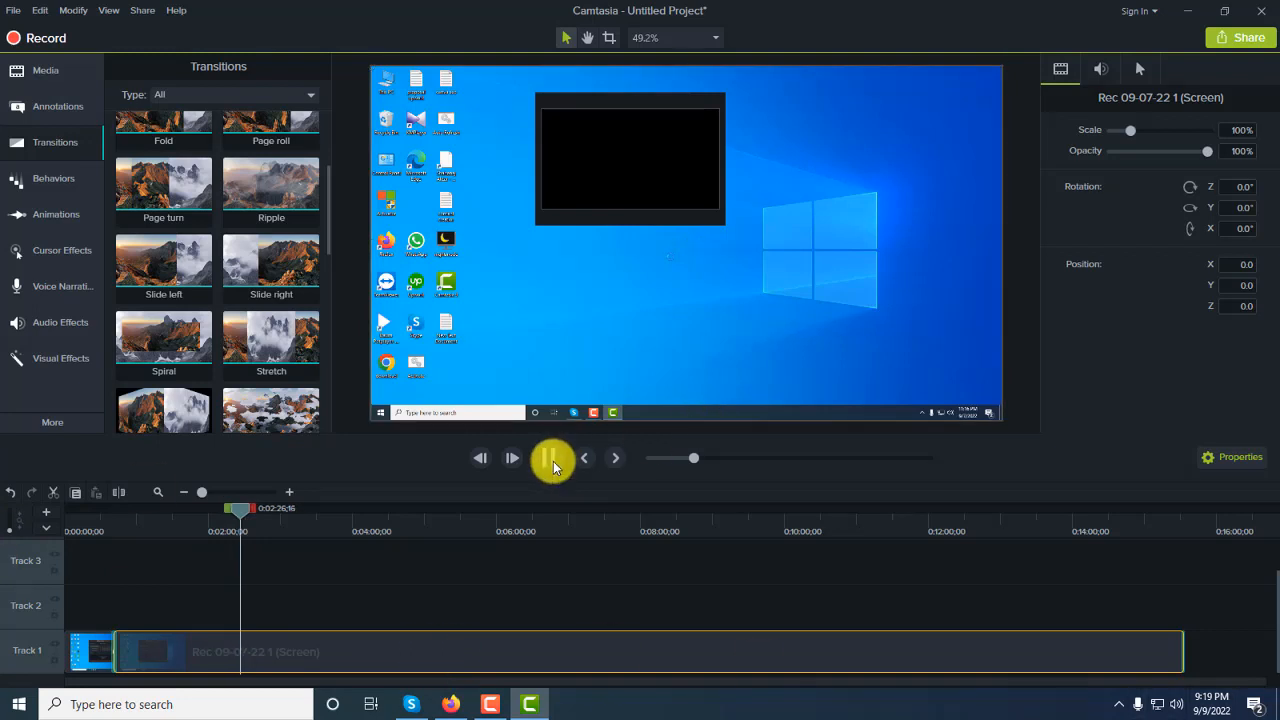
pyautogui.click(553, 461)
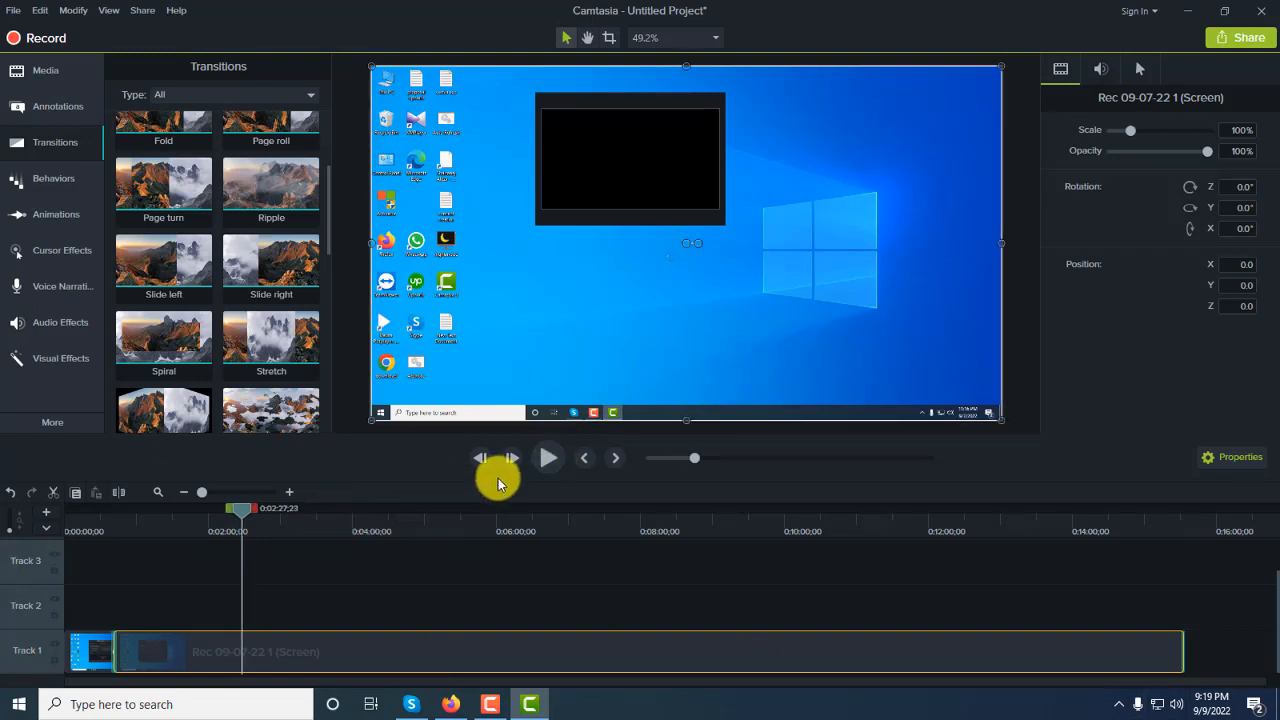
pyautogui.click(117, 492)
pyautogui.moveTo(430, 666)
pyautogui.mouseDown()
pyautogui.moveTo(460, 668)
pyautogui.moveTo(425, 672)
pyautogui.mouseUp()
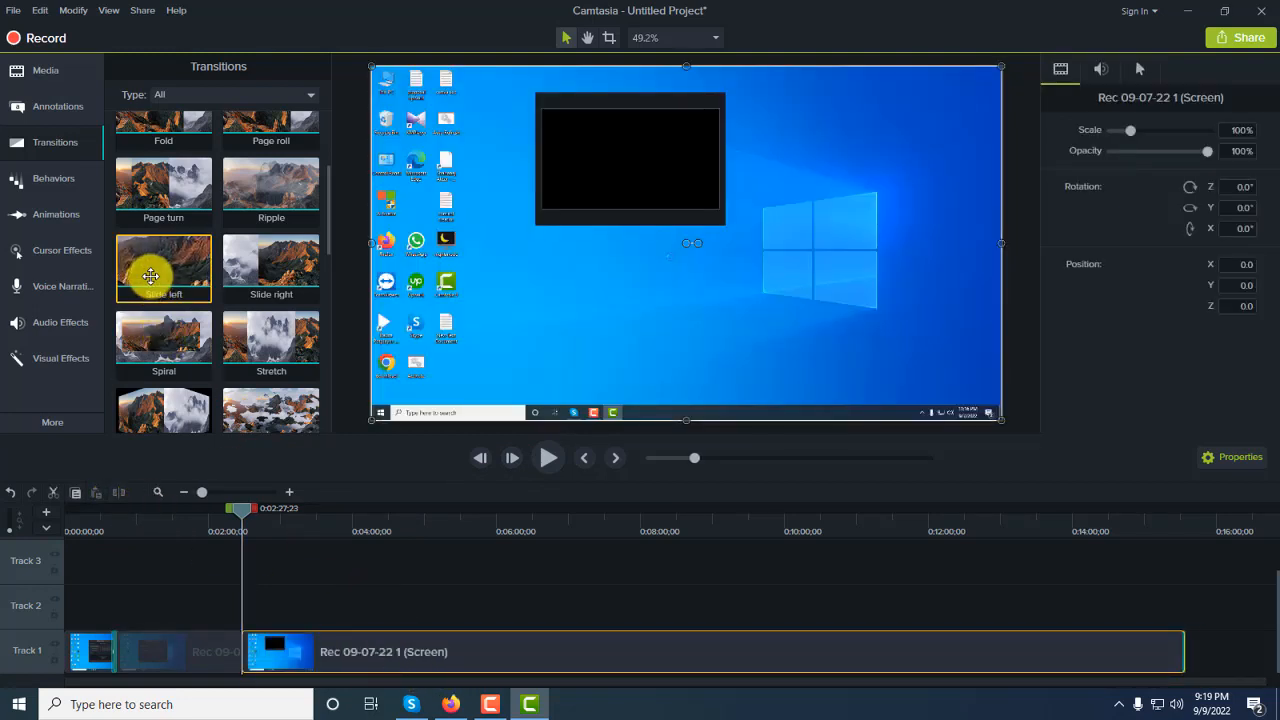
# Apply the Spiral transition at the second cut on Track 1 and play back from just before it
pyautogui.moveTo(159, 355); pyautogui.dragTo(258, 645)
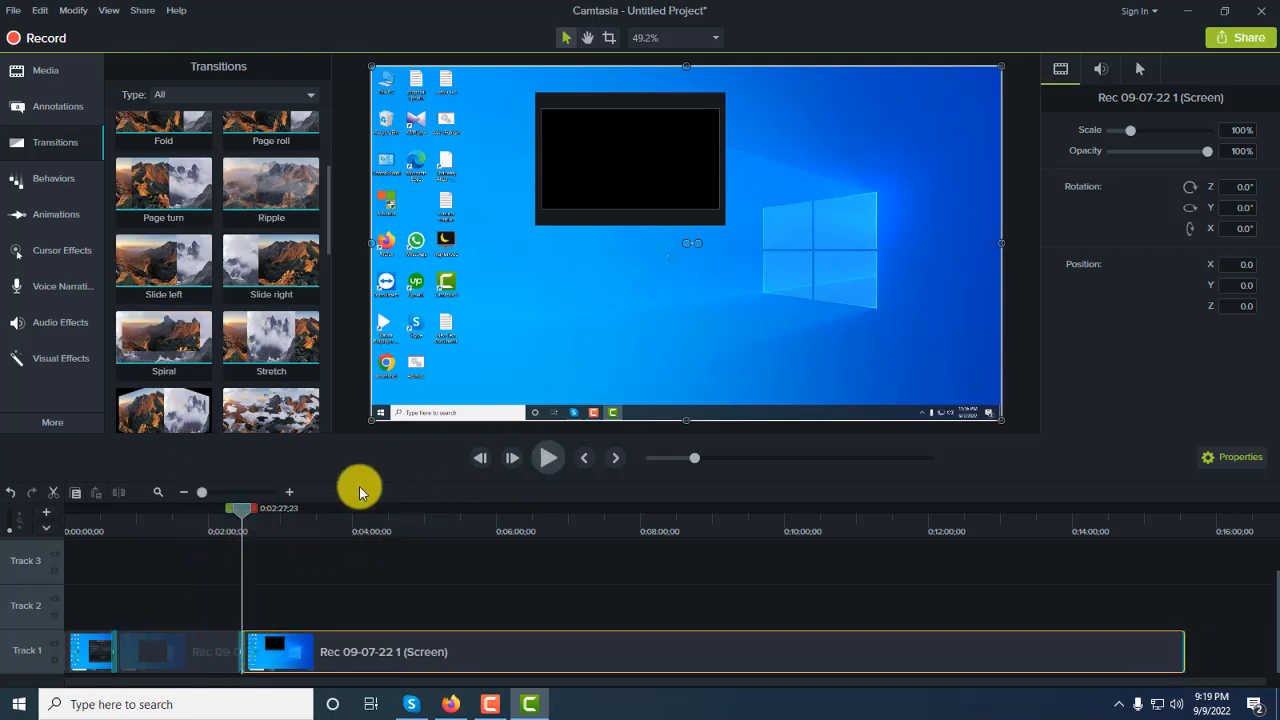
pyautogui.moveTo(243, 507); pyautogui.dragTo(237, 509)
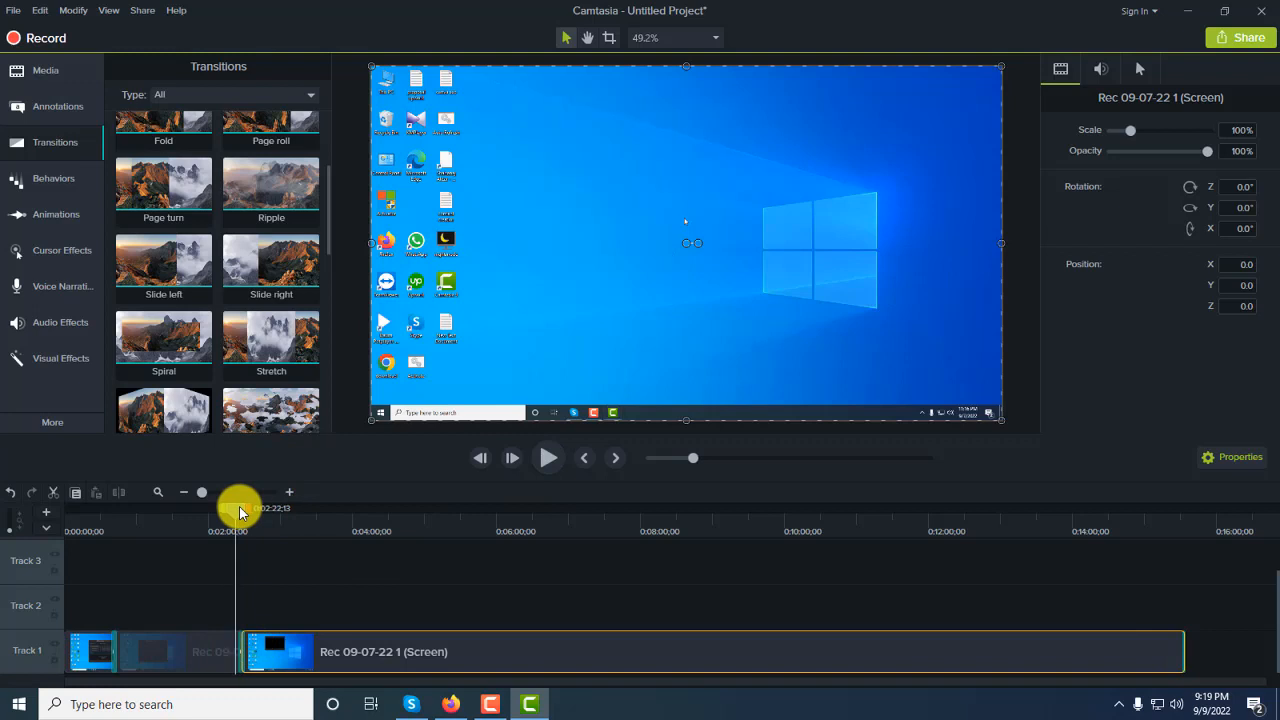
pyautogui.click(549, 457)
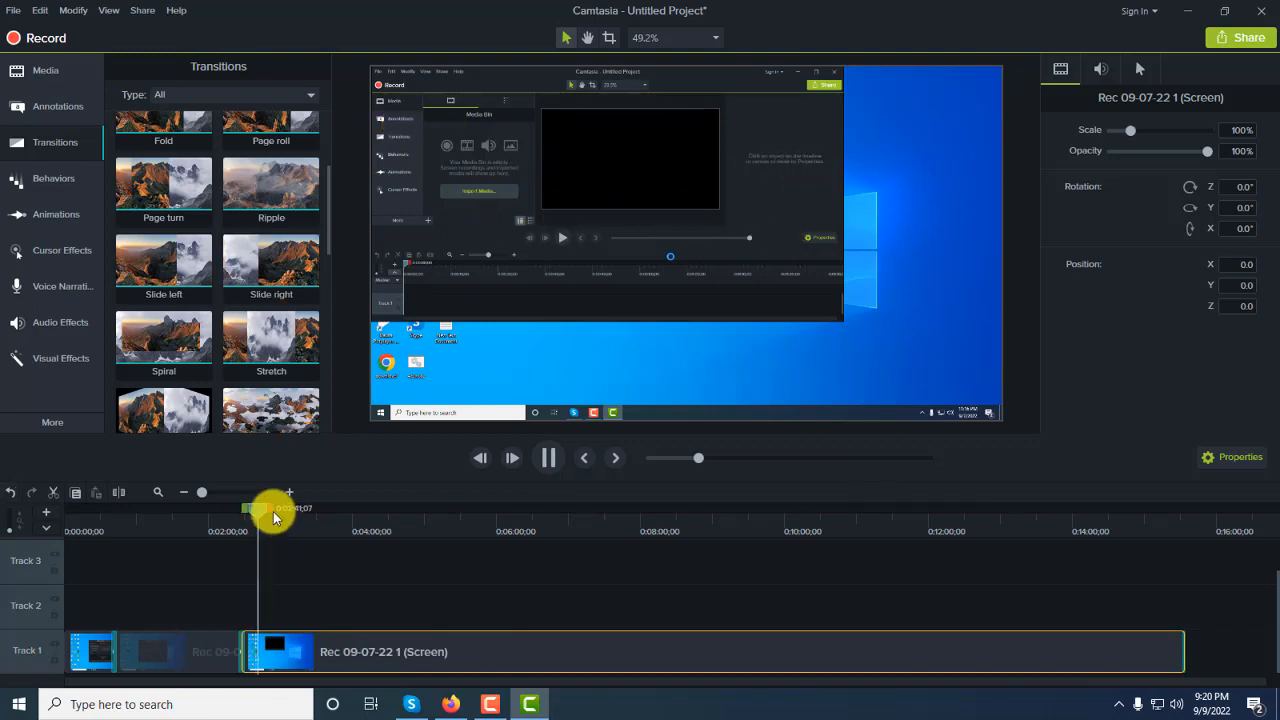
# Split the third clip on Track 1 at 0:04:20;20
pyautogui.moveTo(265, 512); pyautogui.dragTo(197, 512)
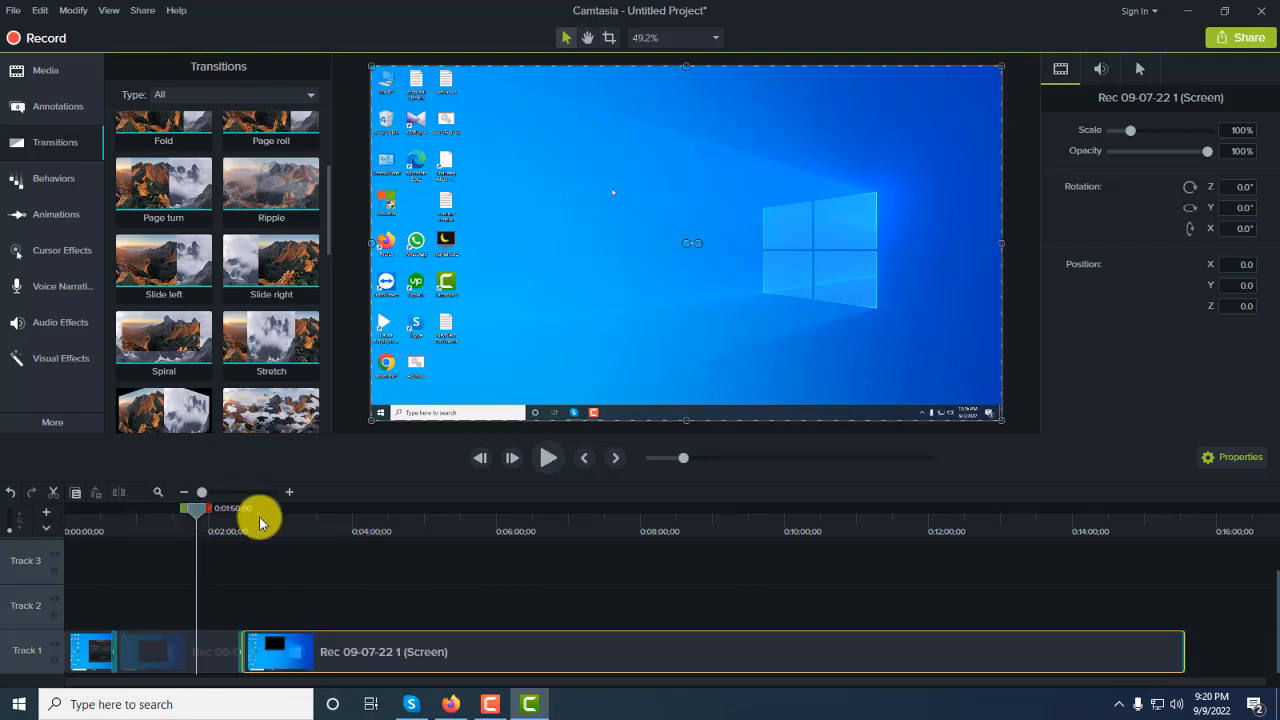
pyautogui.moveTo(259, 522); pyautogui.dragTo(377, 515)
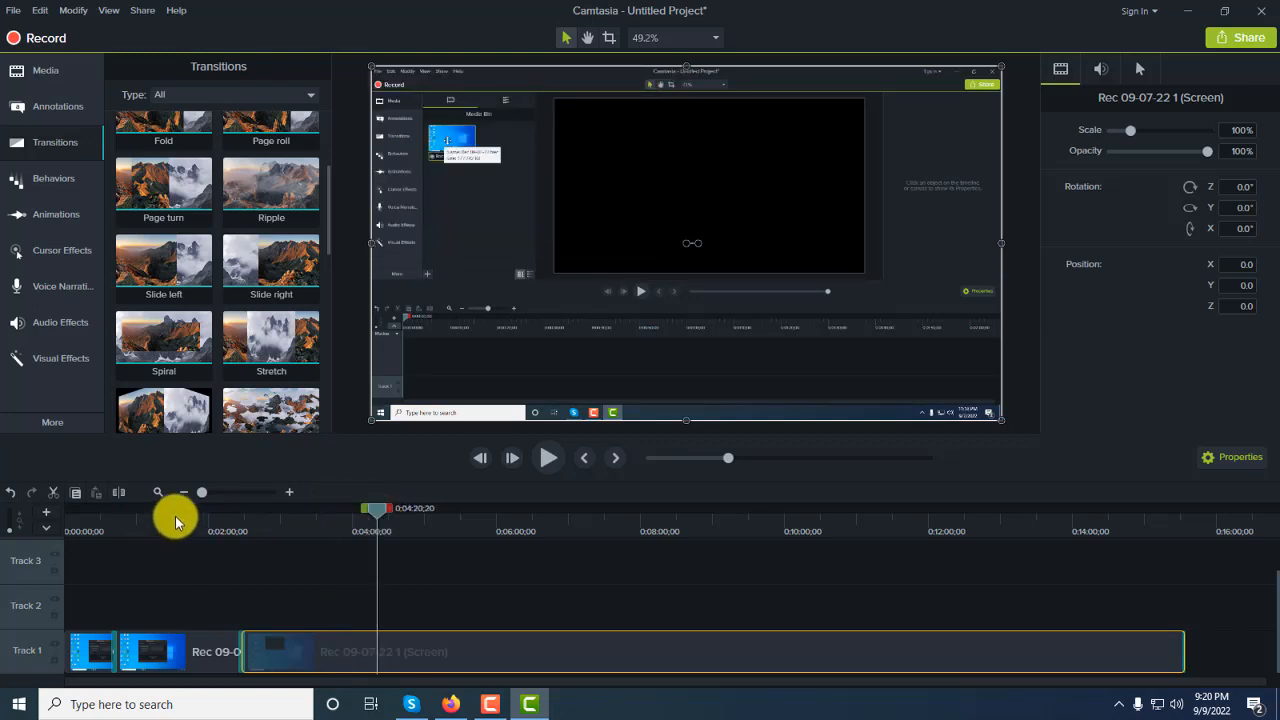
pyautogui.click(117, 497)
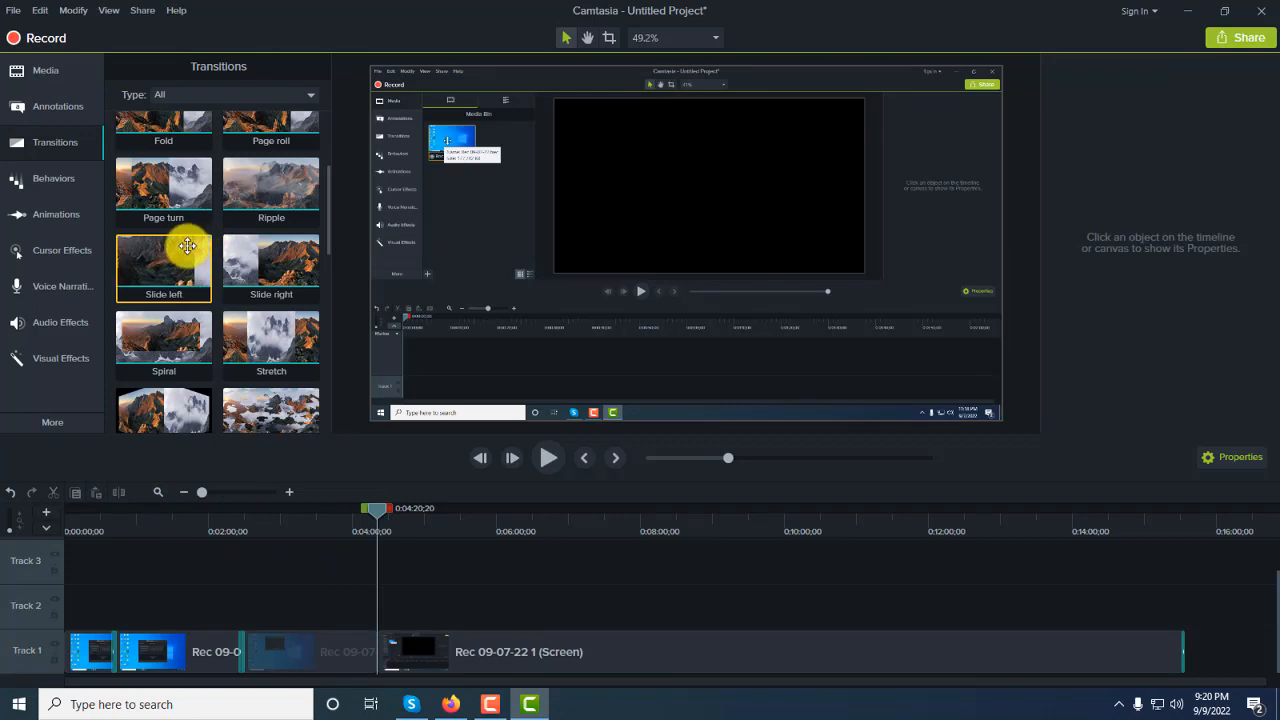
# Apply the Slide left transition at the third cut on Track 1
pyautogui.moveTo(173, 278); pyautogui.dragTo(417, 523)
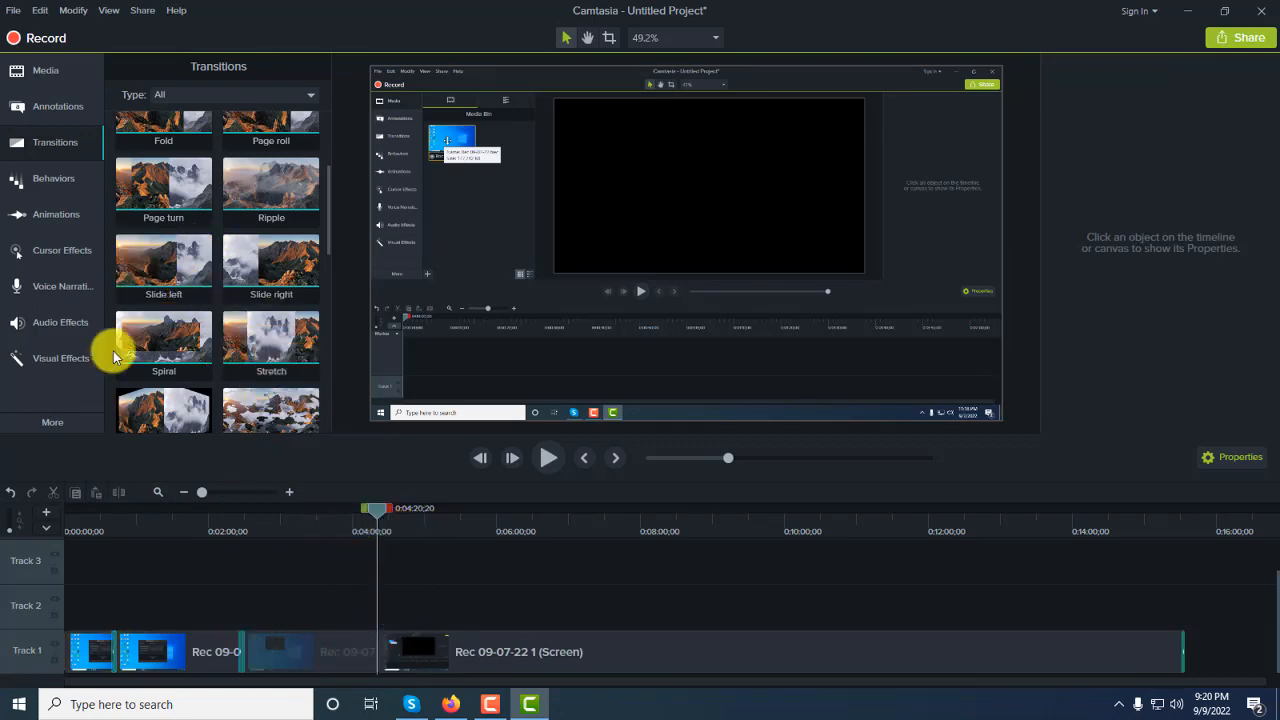
pyautogui.moveTo(149, 274)
pyautogui.mouseDown()
pyautogui.moveTo(209, 363)
pyautogui.moveTo(223, 357)
pyautogui.moveTo(166, 266)
pyautogui.mouseUp()
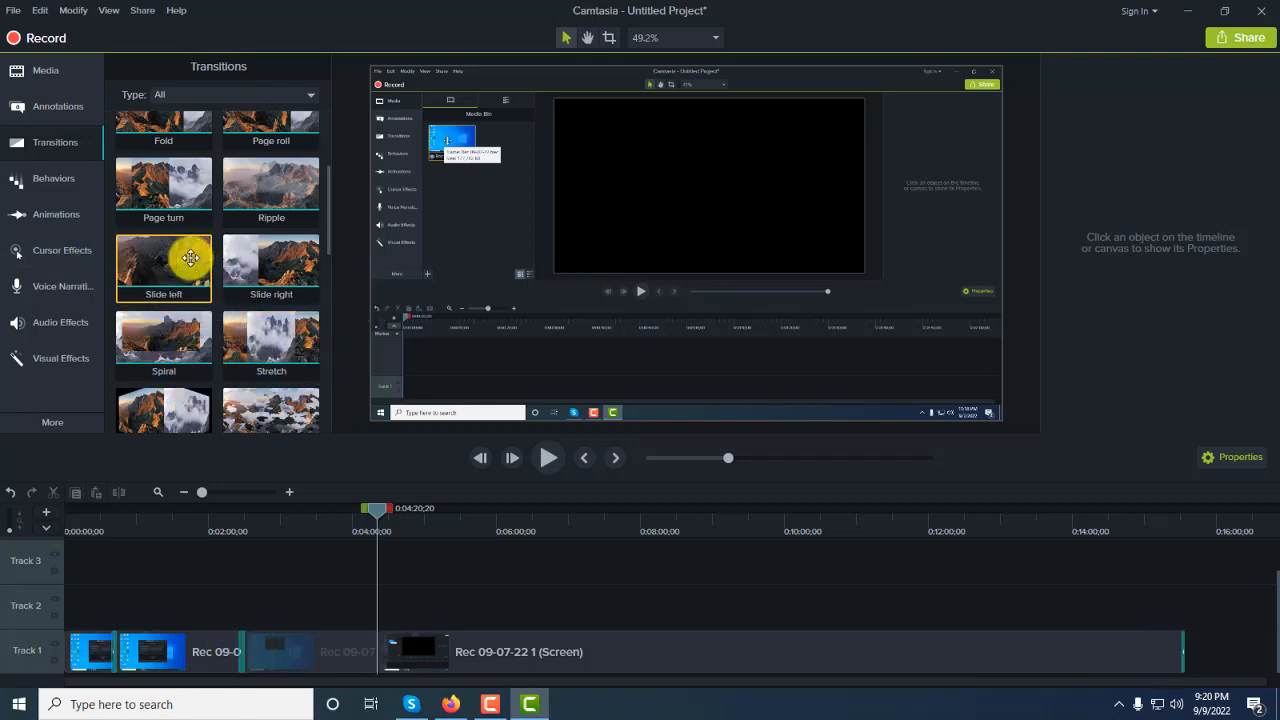
pyautogui.moveTo(149, 271); pyautogui.dragTo(391, 606)
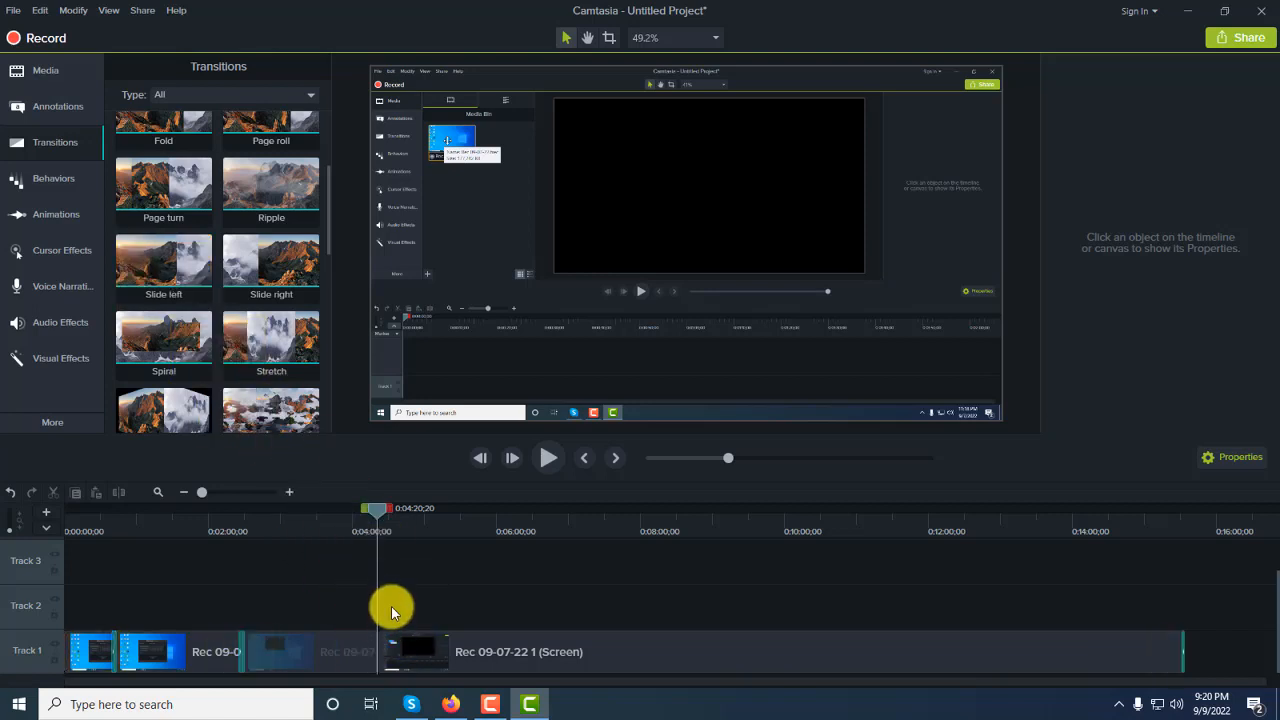
pyautogui.moveTo(153, 280); pyautogui.dragTo(381, 648)
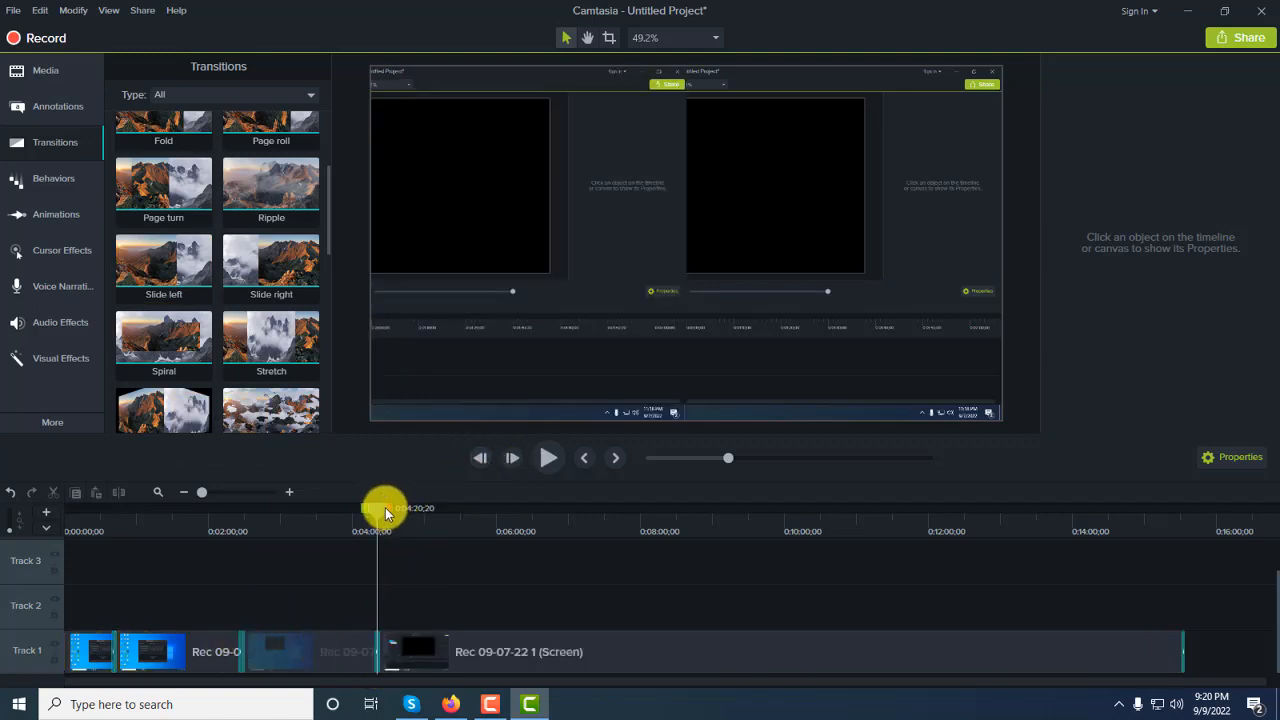
# Play back the timeline across the third cut on Track 1 to preview the Slide left transition
pyautogui.moveTo(379, 514)
pyautogui.mouseDown()
pyautogui.moveTo(357, 509)
pyautogui.moveTo(368, 512)
pyautogui.mouseUp()
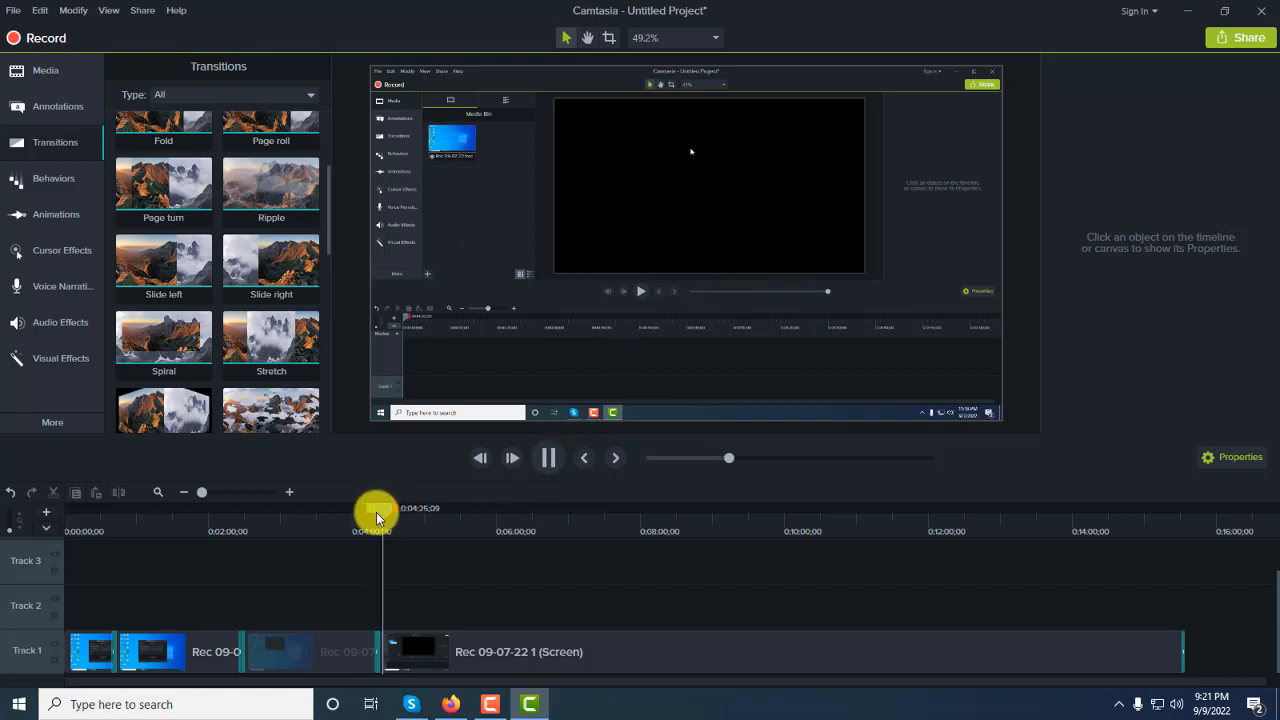
pyautogui.moveTo(378, 517); pyautogui.dragTo(371, 517)
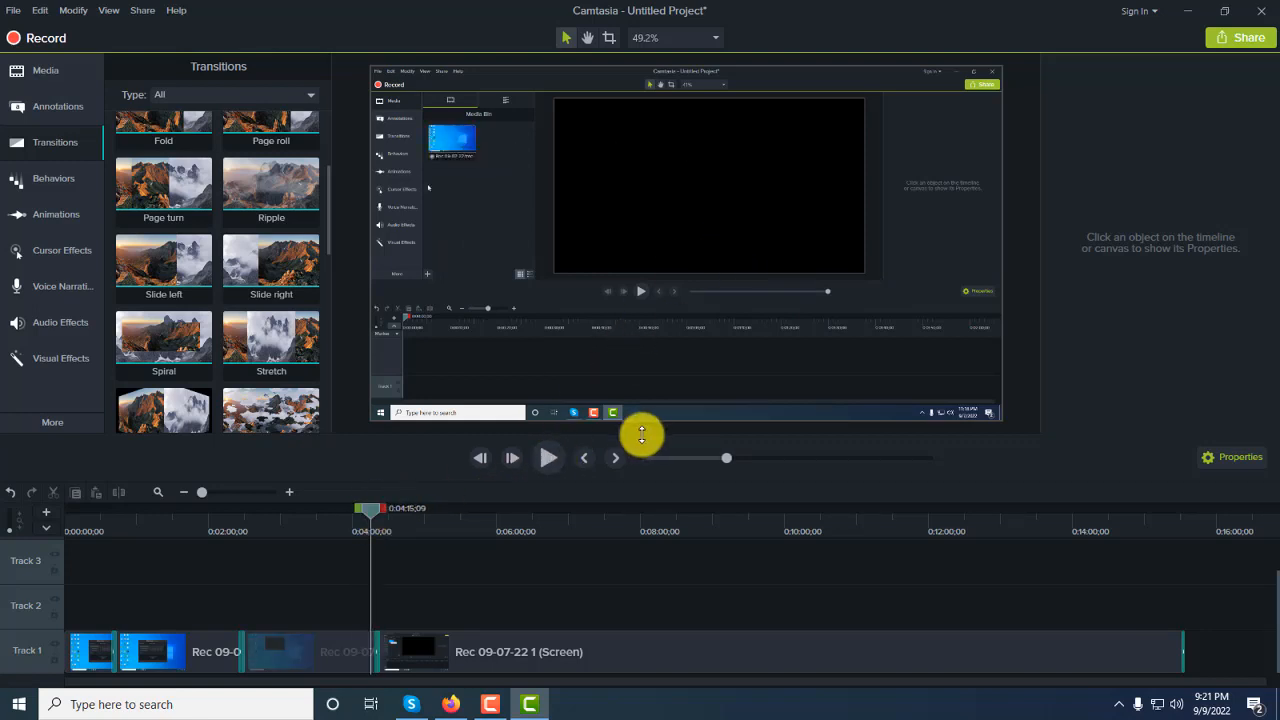
pyautogui.click(546, 458)
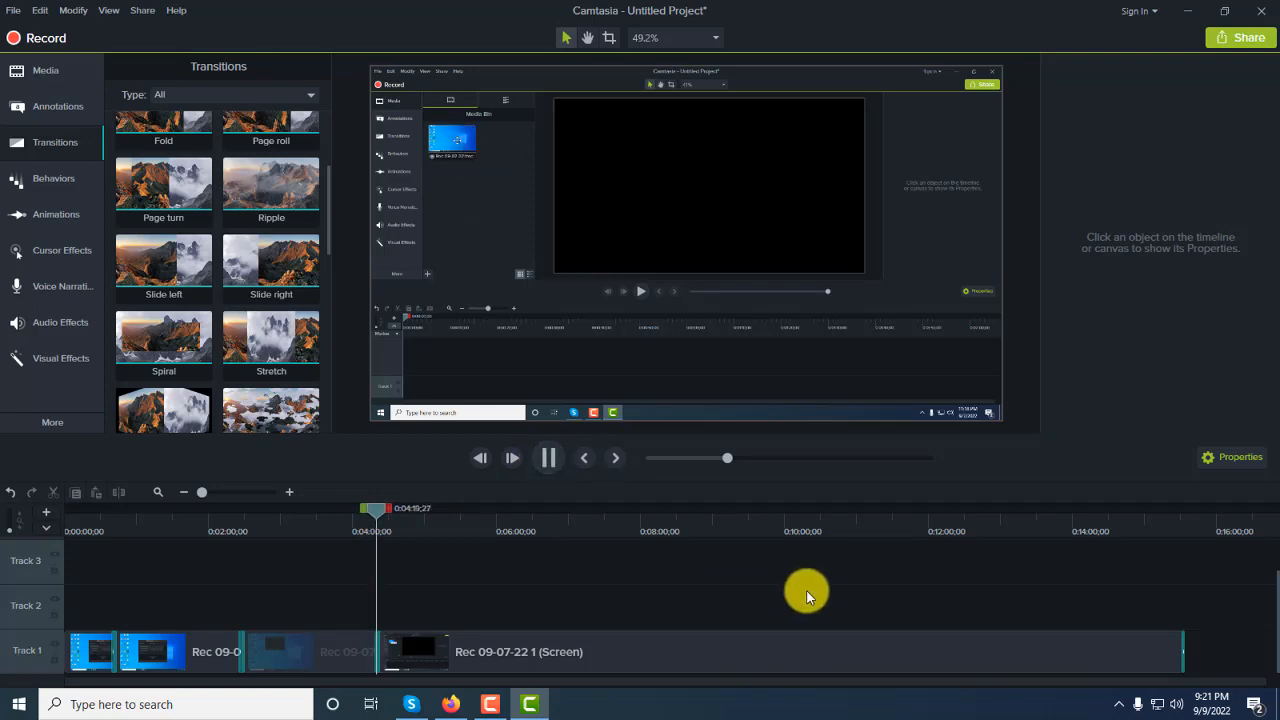
pyautogui.click(548, 462)
pyautogui.moveTo(380, 517); pyautogui.dragTo(353, 510)
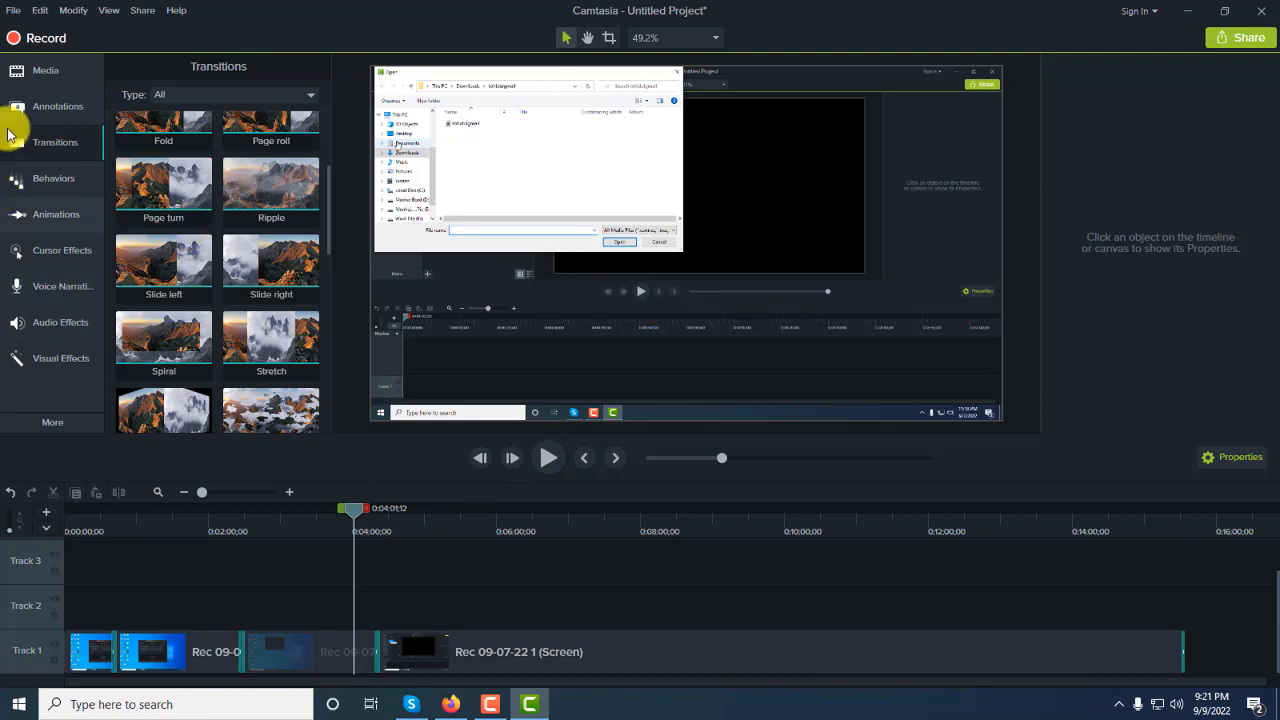
# Try to import the recording Rec 09-07-22 1 from the Camtasia Studio folder into the Media Bin again
pyautogui.click(43, 68)
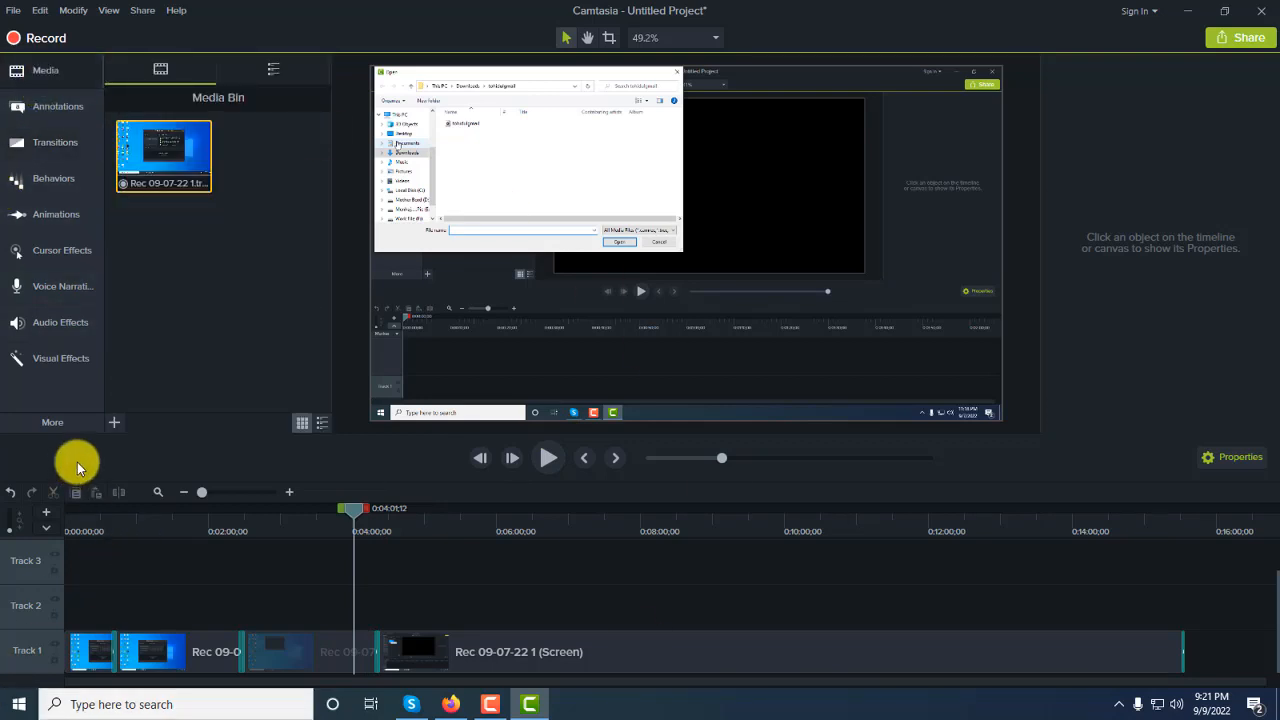
pyautogui.click(115, 424)
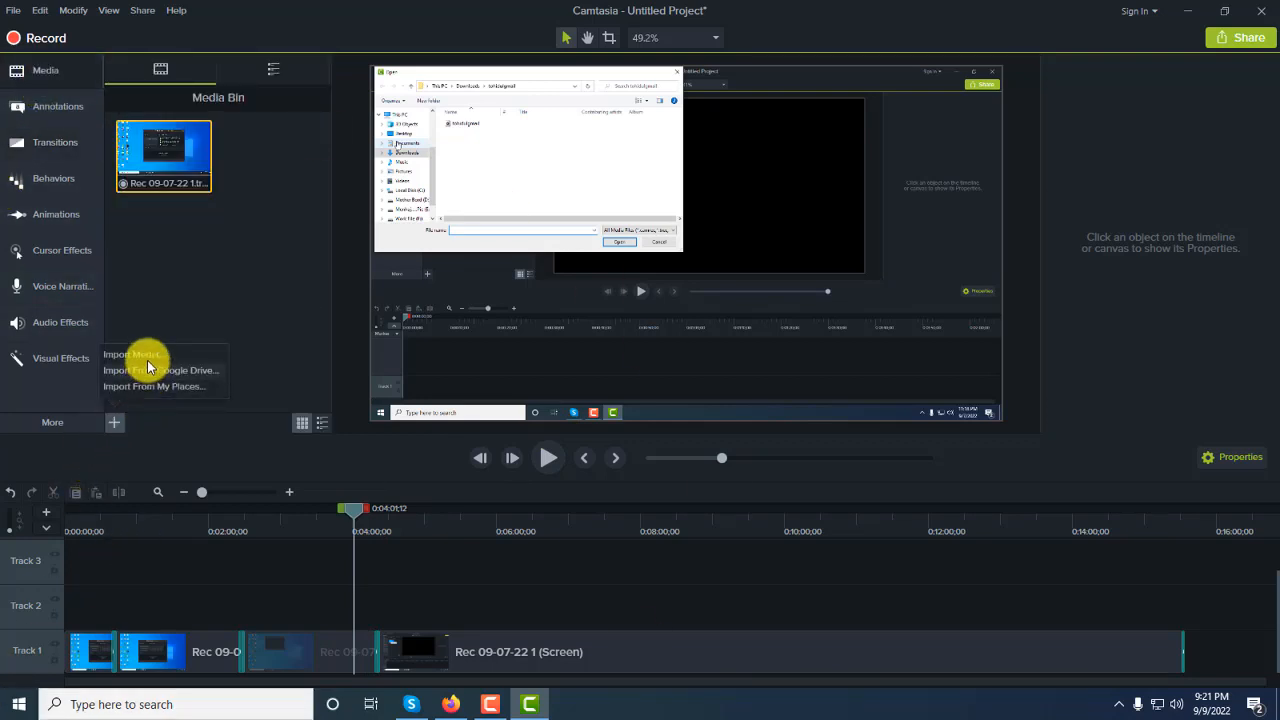
pyautogui.click(146, 356)
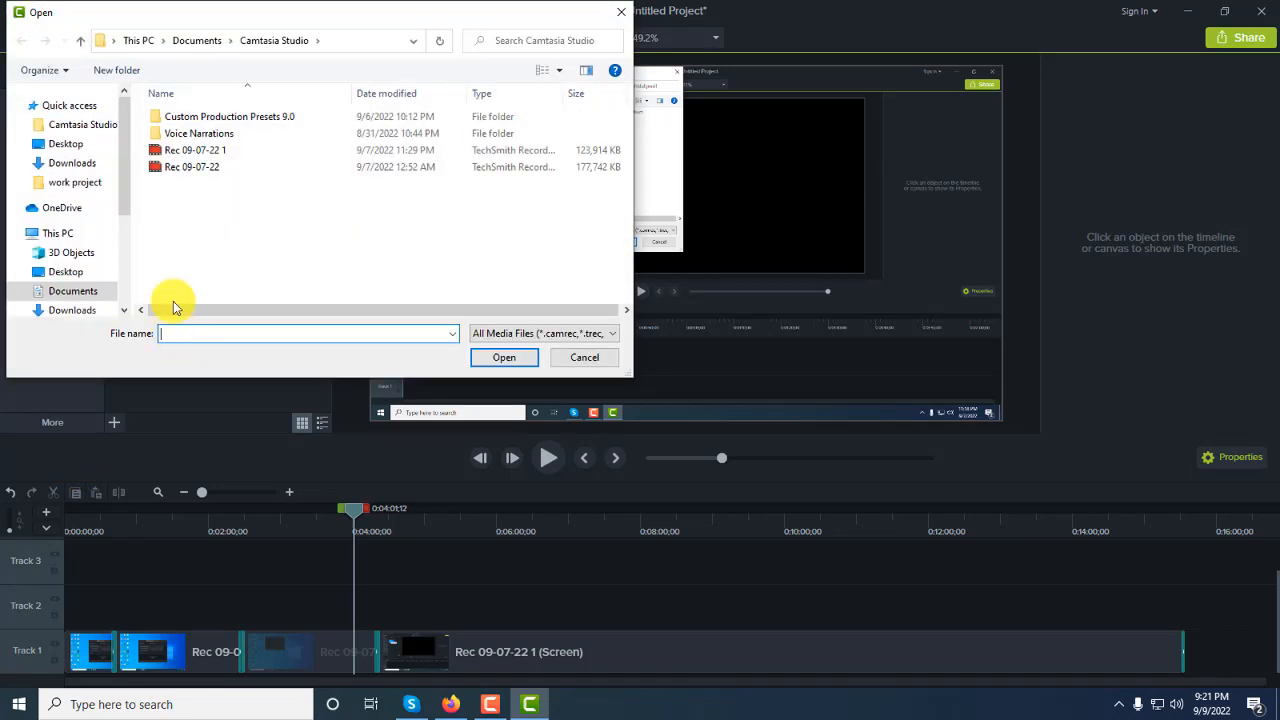
pyautogui.click(200, 150)
pyautogui.click(504, 357)
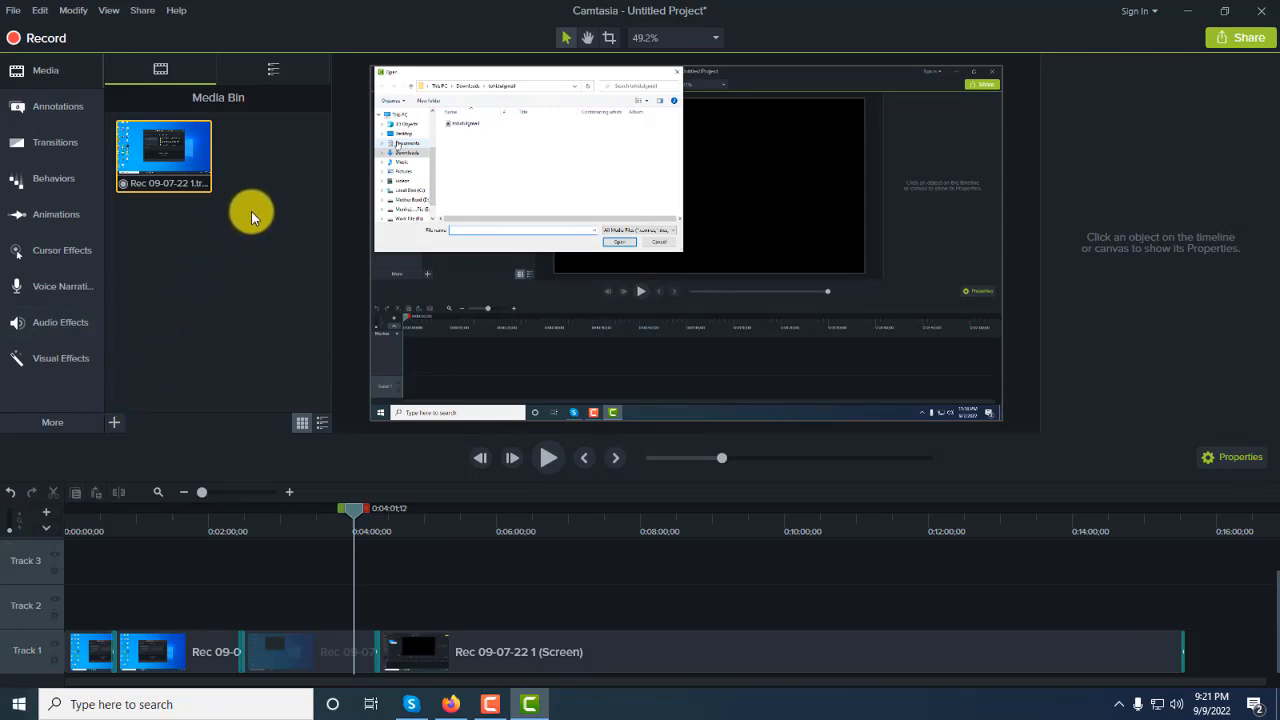
# Import the recording Rec 09-07-22 from the Camtasia Studio folder into the Media Bin
pyautogui.click(114, 427)
pyautogui.click(129, 353)
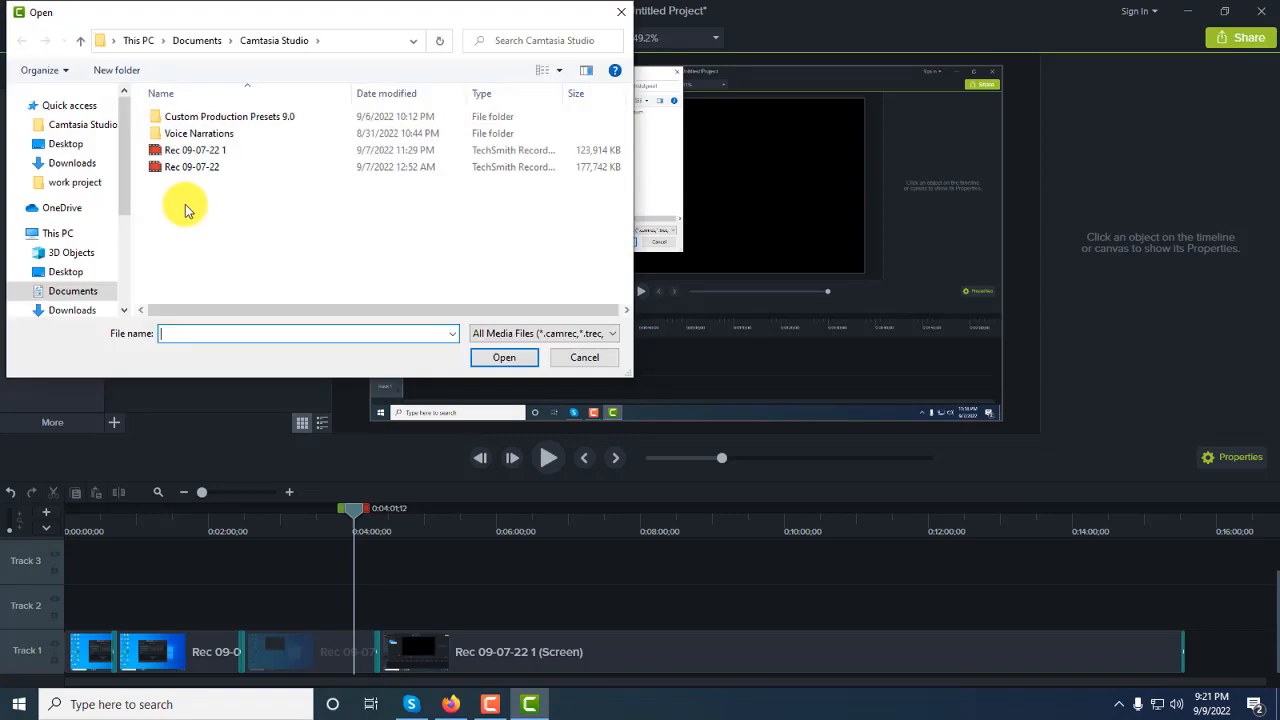
pyautogui.click(180, 167)
pyautogui.click(500, 360)
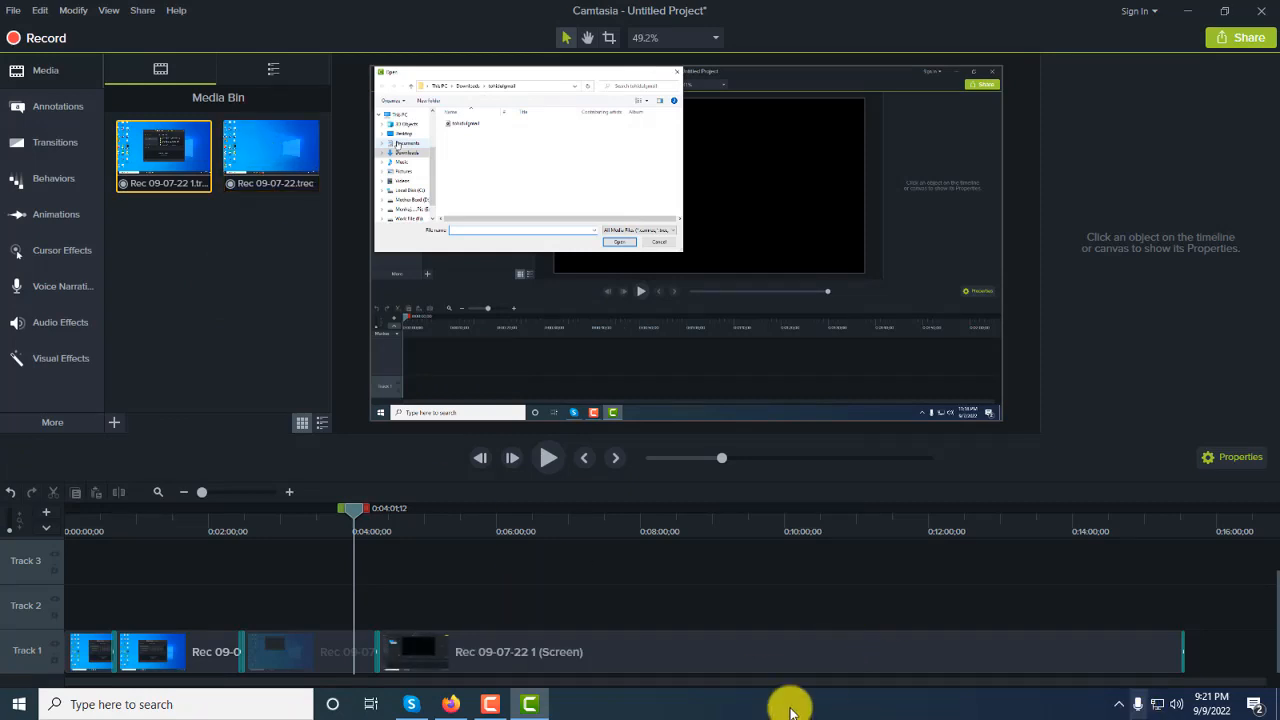
# Place the Rec 09-07-22 recording after the last clip on Track 1, starting at 0:15:46;00, with its audio on Track 2
pyautogui.moveTo(292, 162); pyautogui.dragTo(1200, 663)
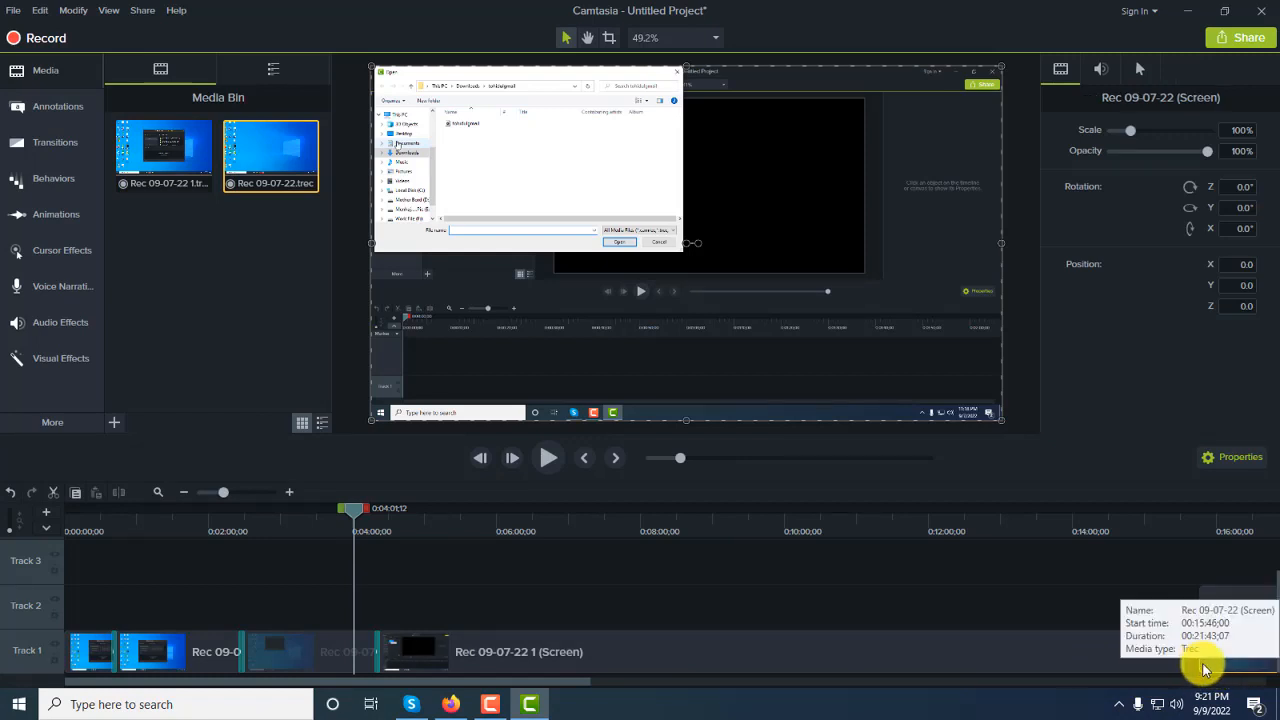
pyautogui.click(190, 497)
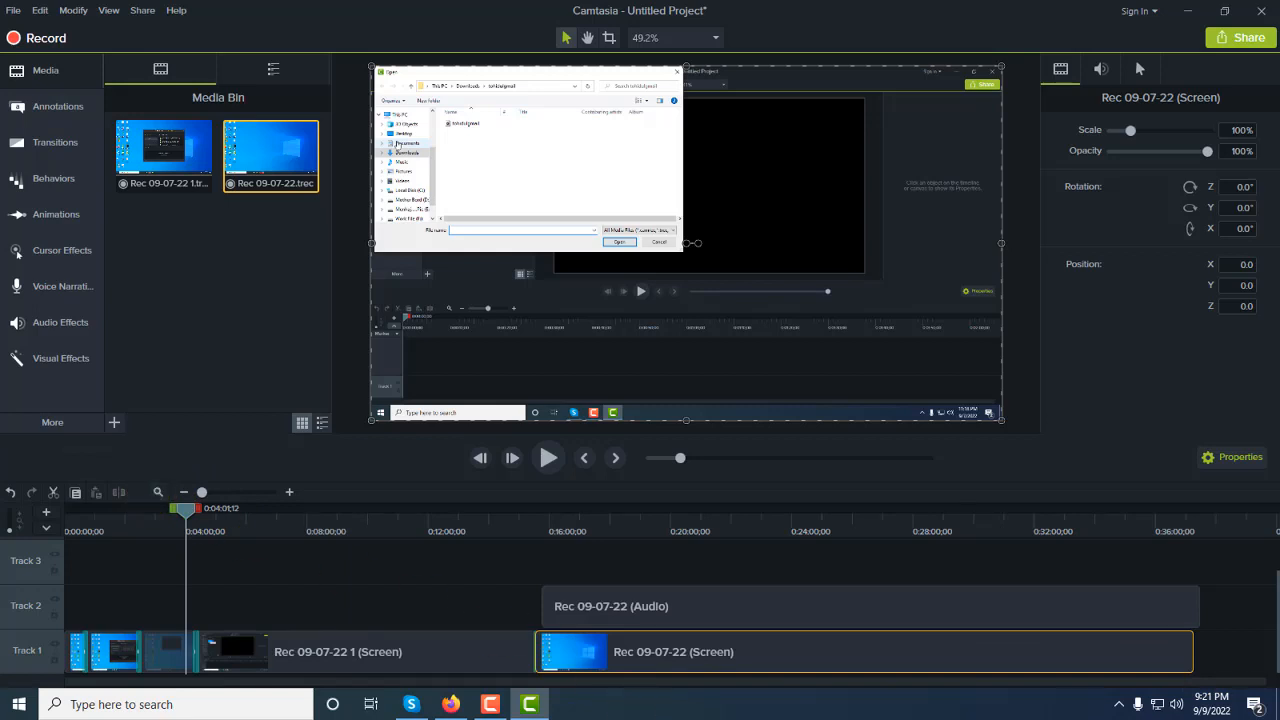
pyautogui.moveTo(557, 642); pyautogui.dragTo(623, 659)
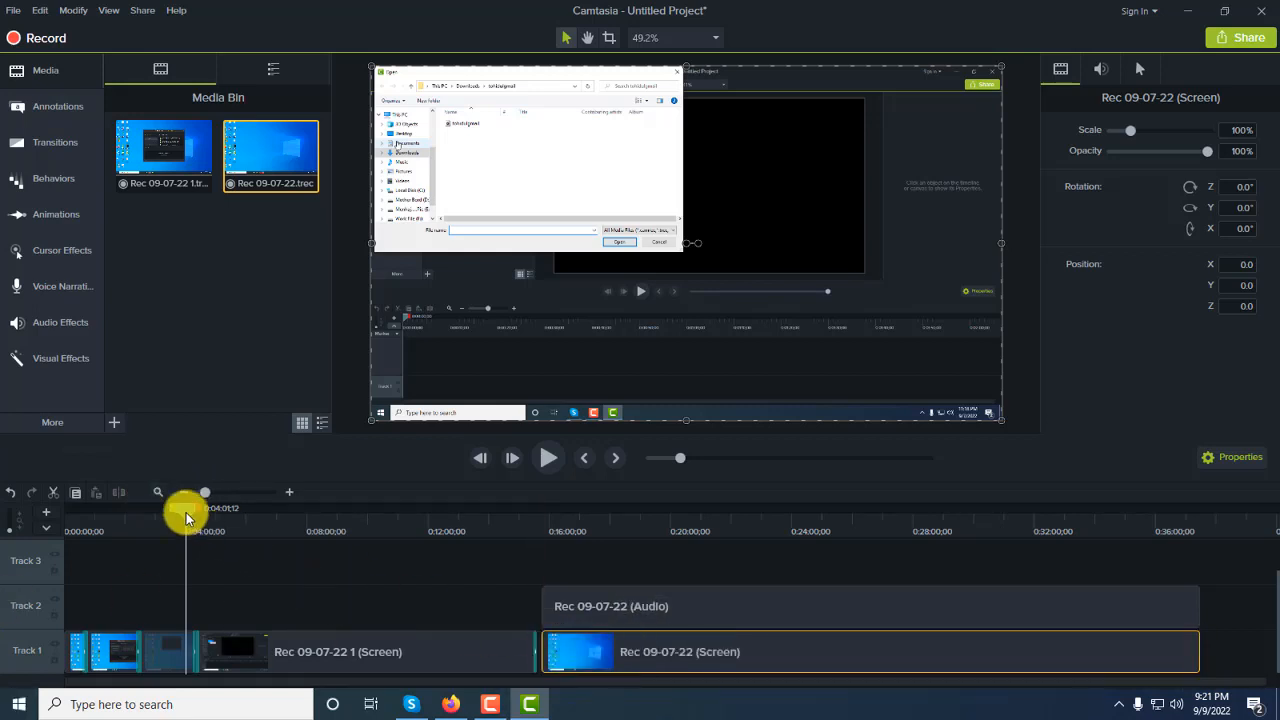
# Scrub through the end of the first recording and the start of Rec 09-07-22, leaving the playhead at 0:15:11;05
pyautogui.moveTo(186, 512); pyautogui.dragTo(508, 535)
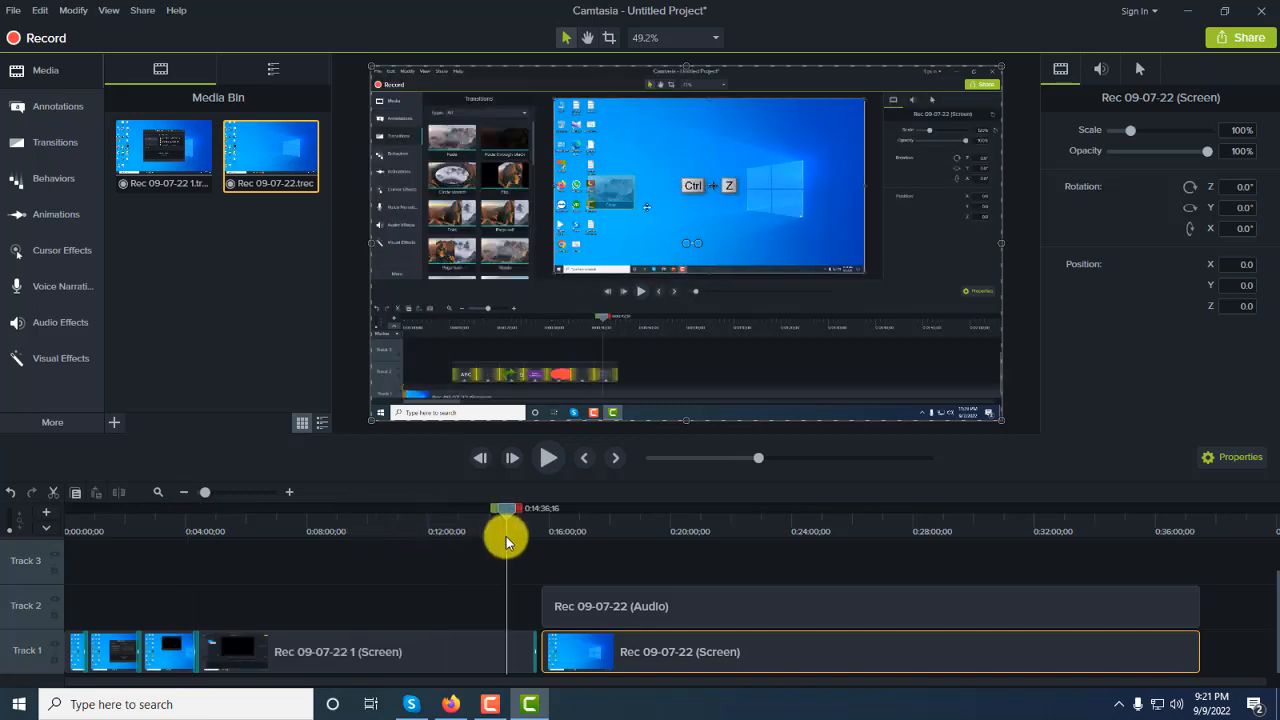
pyautogui.doubleClick(685, 667)
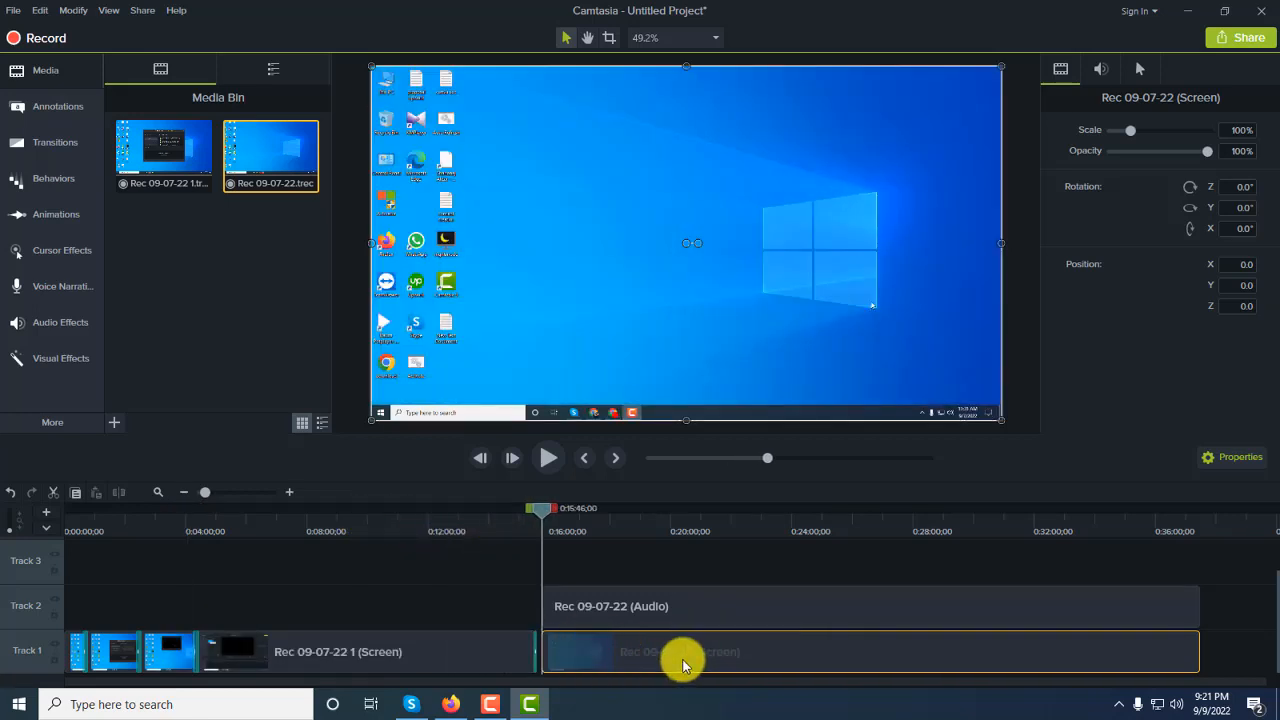
pyautogui.moveTo(543, 514); pyautogui.dragTo(518, 517)
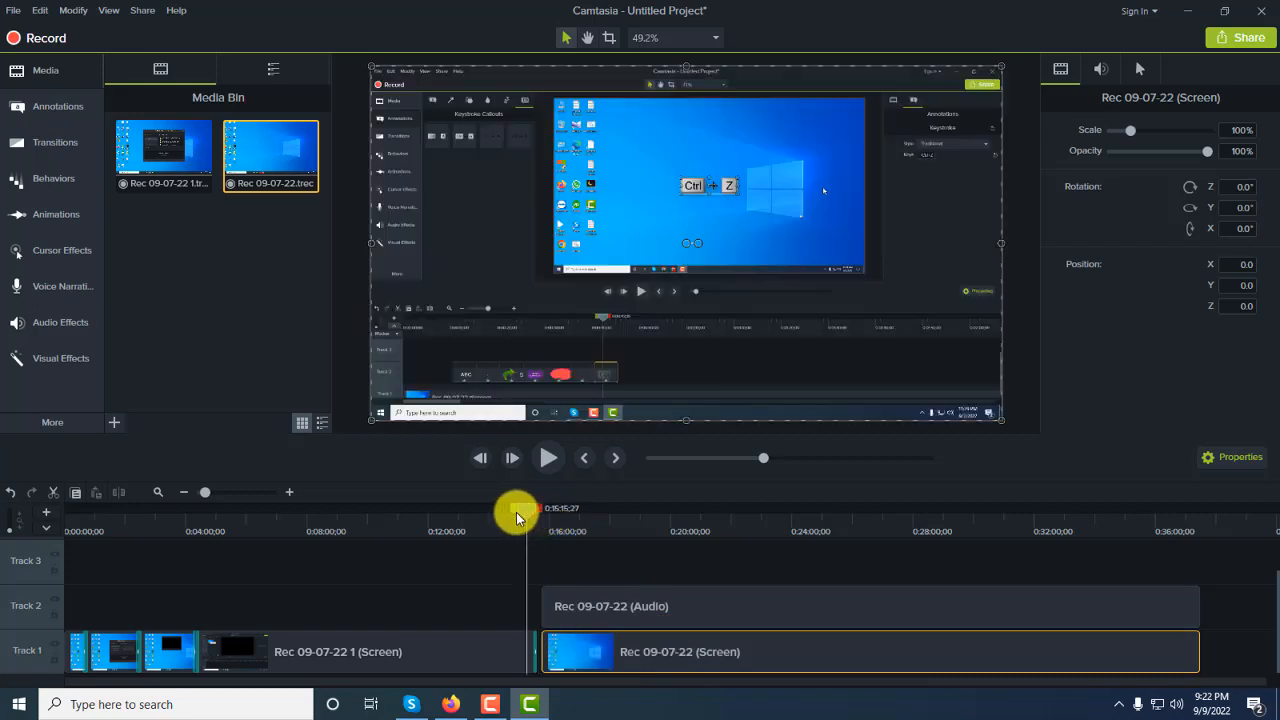
pyautogui.doubleClick(723, 652)
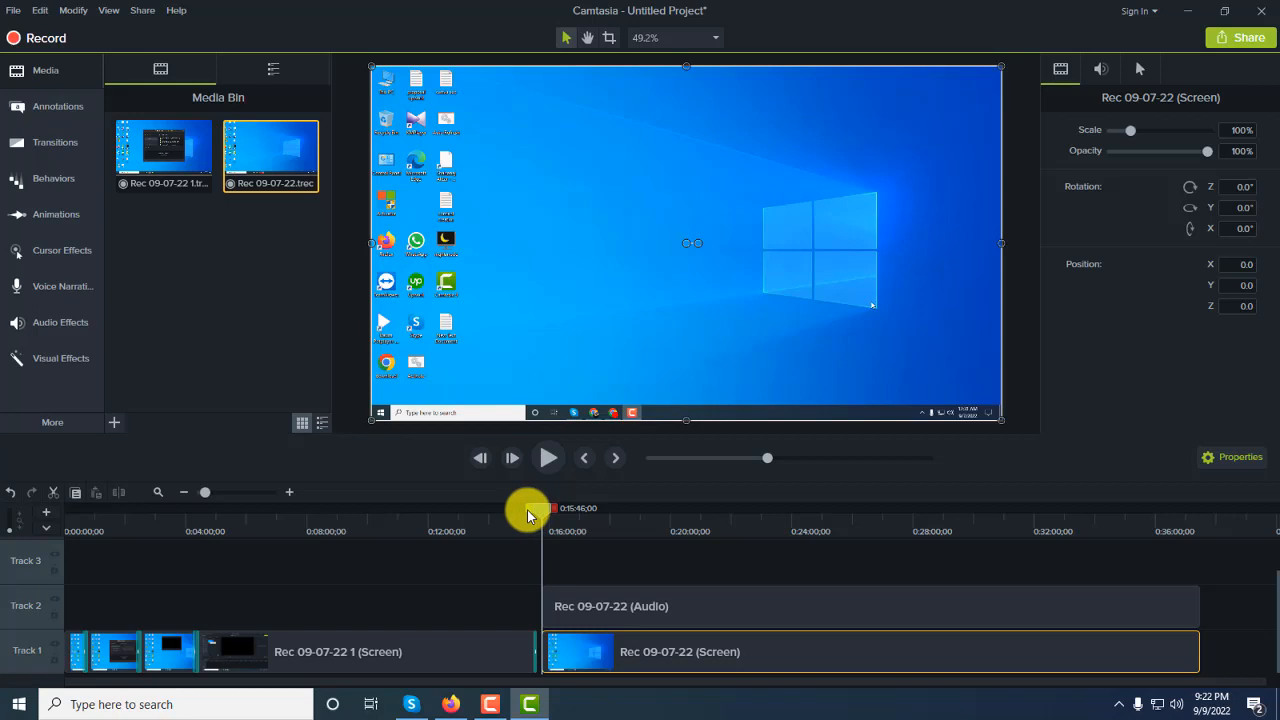
pyautogui.moveTo(538, 514); pyautogui.dragTo(516, 516)
# Apply the Page turn transition where the two recordings meet on Track 1 and play back across the join
pyautogui.click(60, 142)
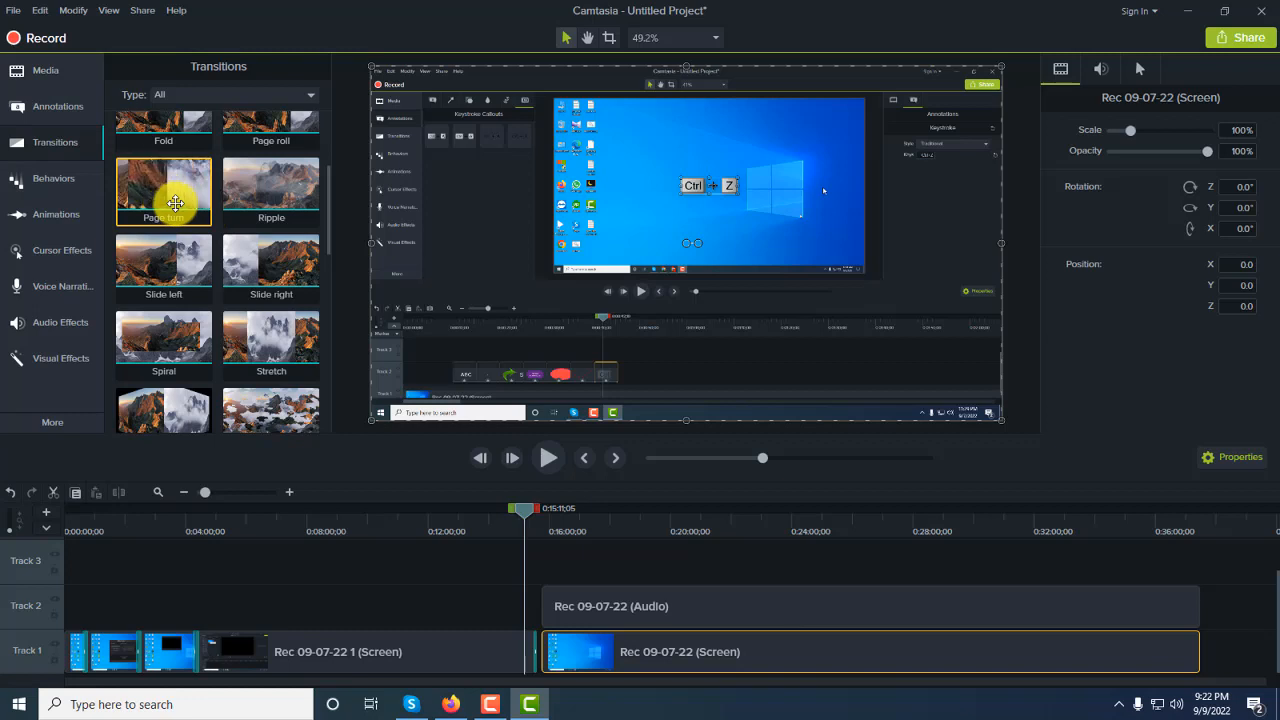
pyautogui.moveTo(166, 189)
pyautogui.mouseDown()
pyautogui.moveTo(263, 274)
pyautogui.moveTo(451, 560)
pyautogui.moveTo(523, 620)
pyautogui.moveTo(533, 648)
pyautogui.mouseUp()
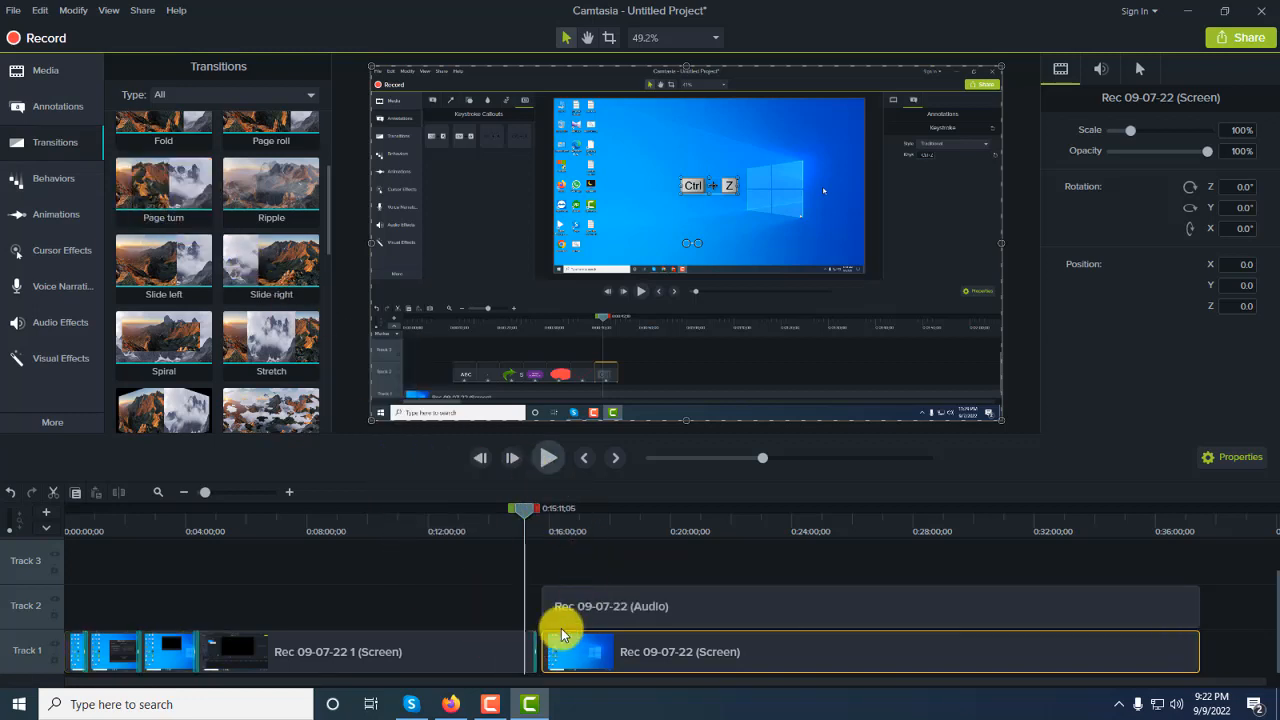
pyautogui.click(609, 659)
pyautogui.click(546, 457)
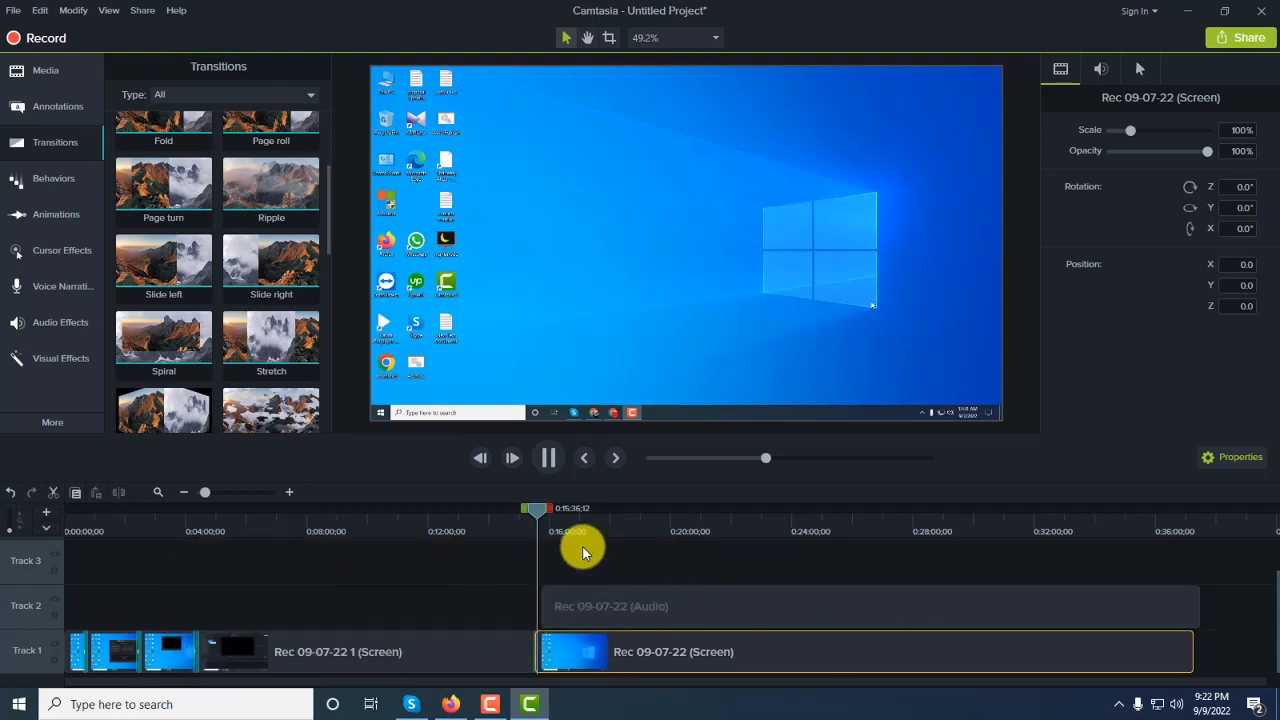
pyautogui.moveTo(534, 511); pyautogui.dragTo(530, 508)
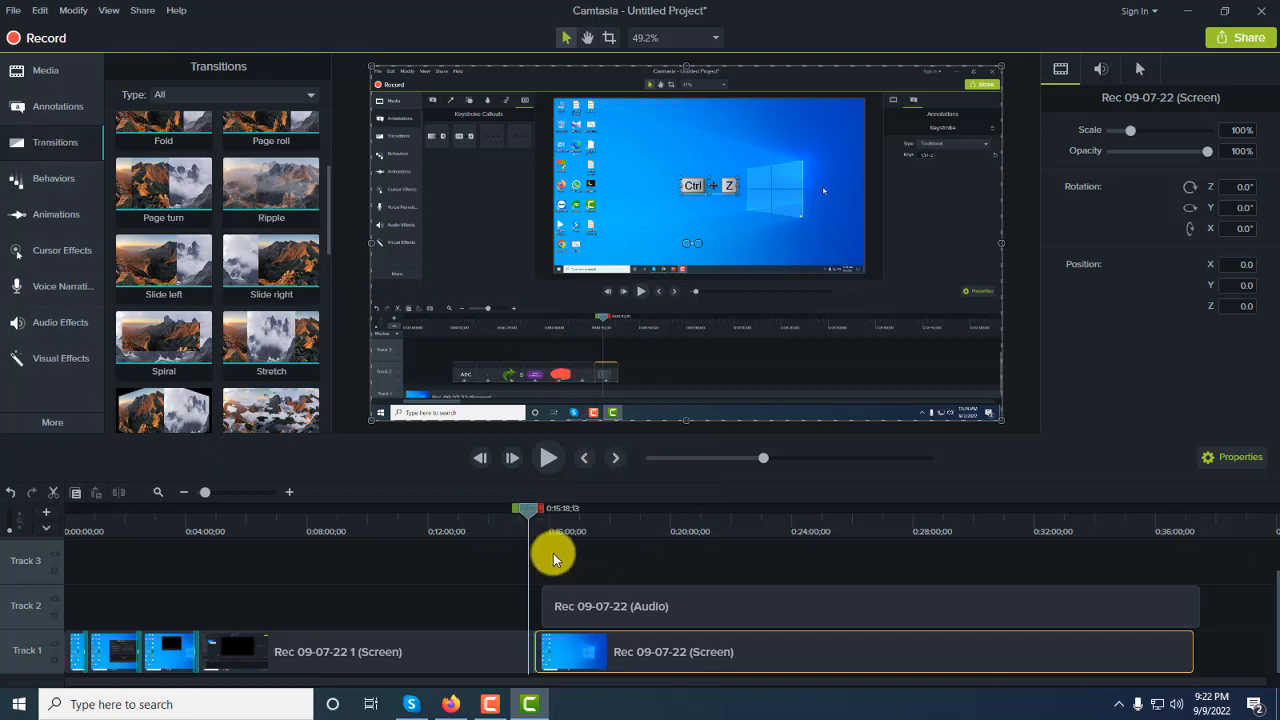
# Delete the Rec 09-07-22 audio clip from Track 2
pyautogui.moveTo(529, 514); pyautogui.dragTo(563, 527)
pyautogui.click(716, 610)
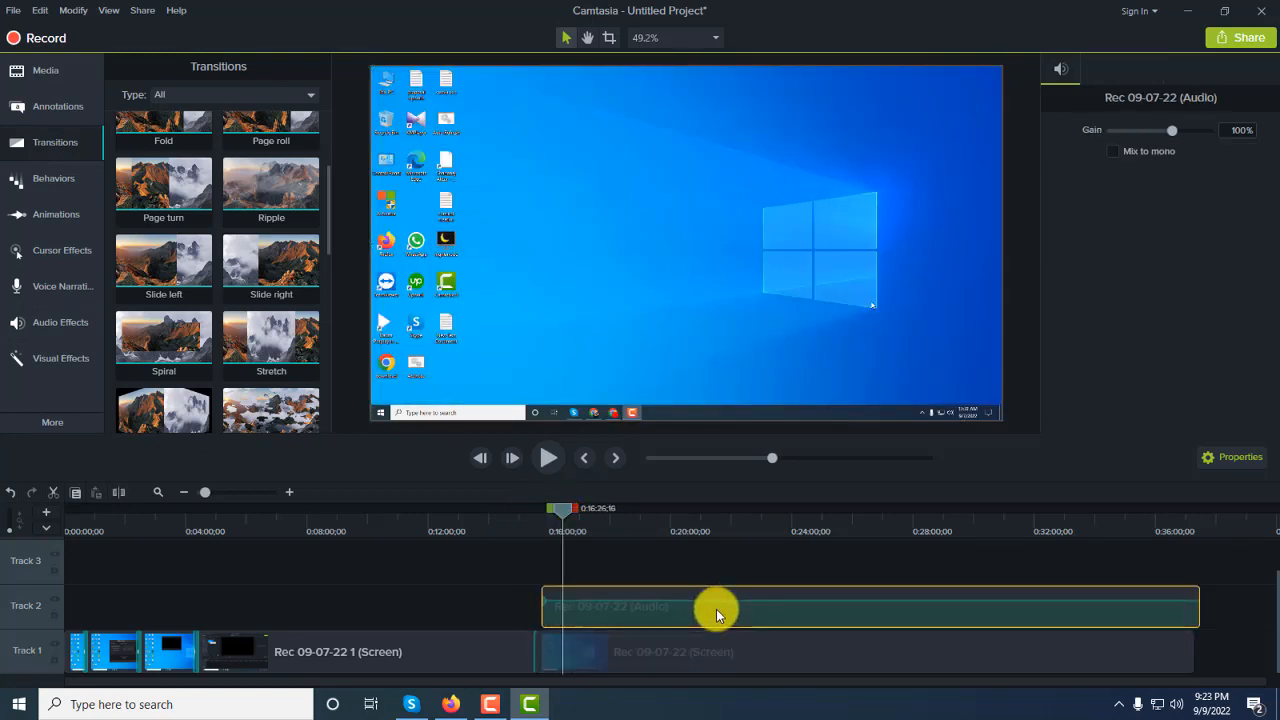
pyautogui.press('Delete')
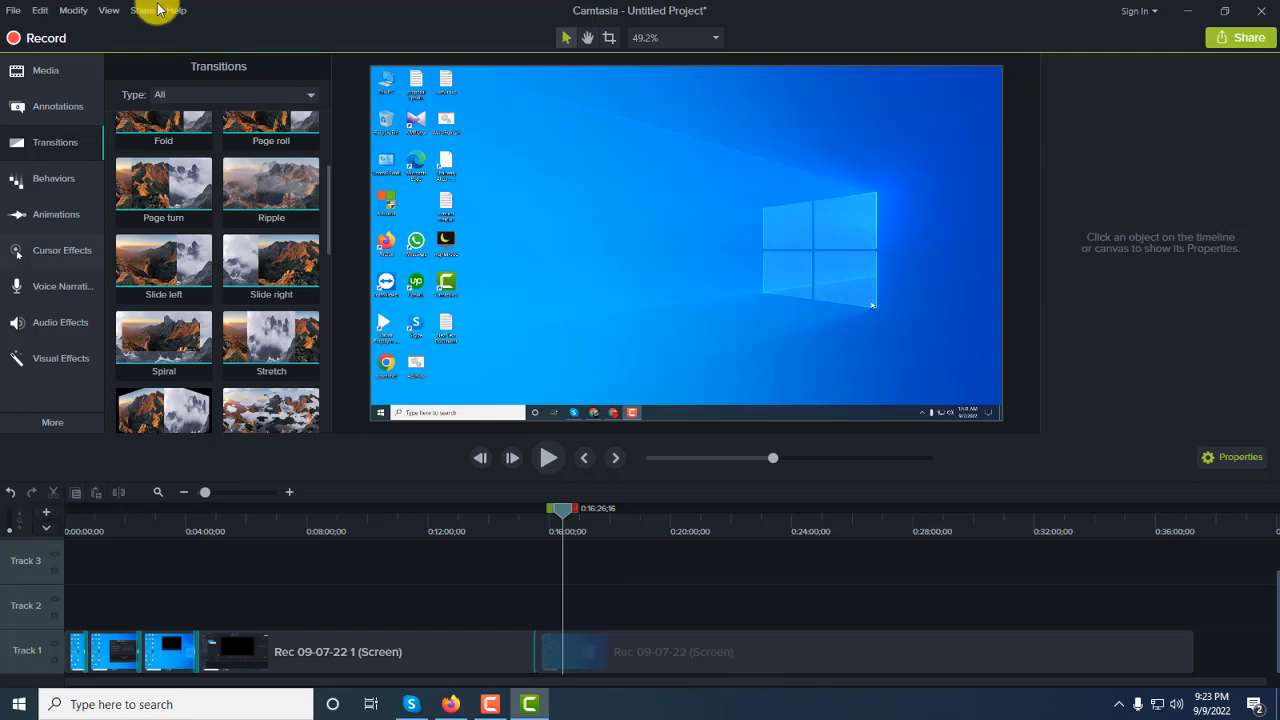
# Apply the Jump And Fall behavior to the Rec 09-07-22 screen clip on Track 1 and play back across its start
pyautogui.click(77, 190)
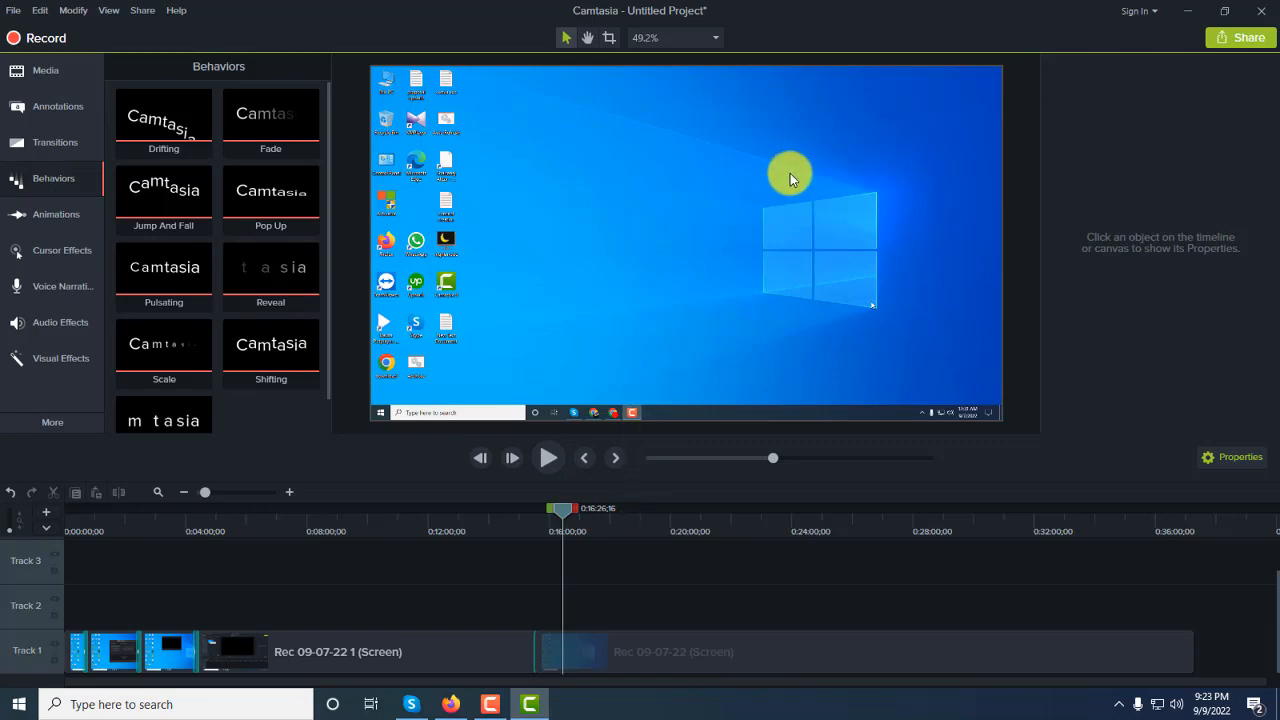
pyautogui.click(626, 201)
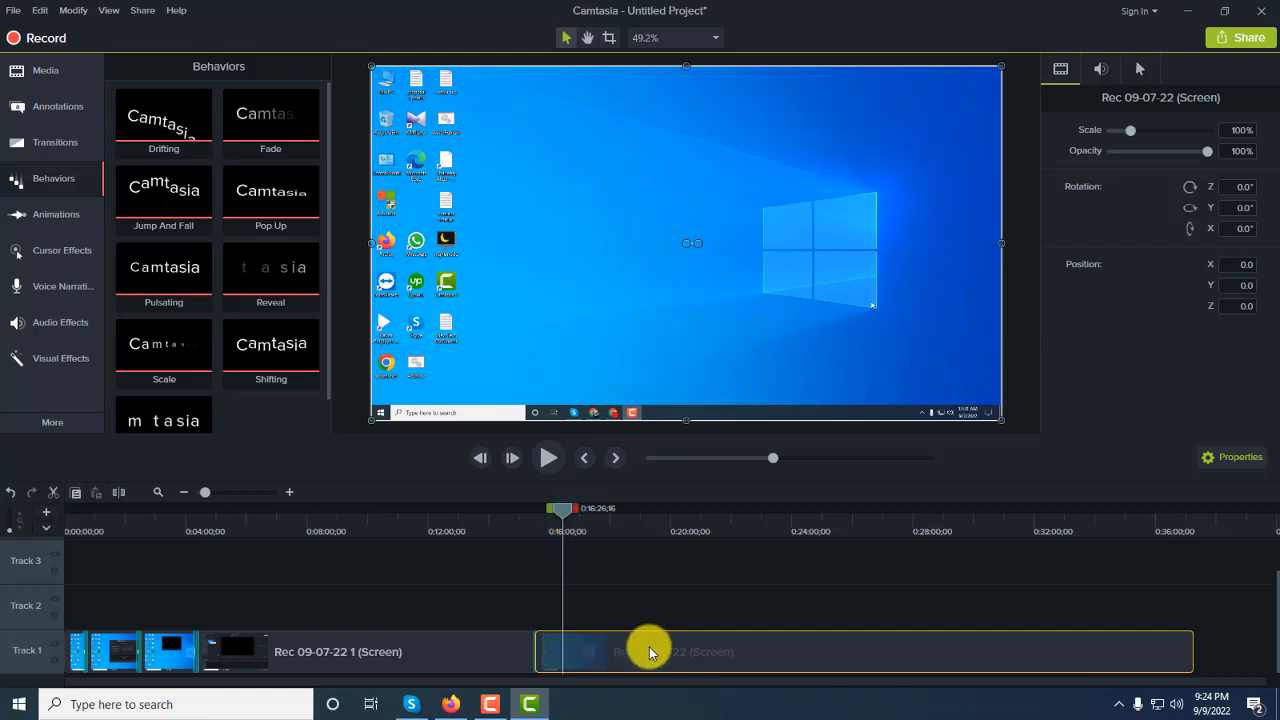
pyautogui.moveTo(563, 525); pyautogui.dragTo(553, 527)
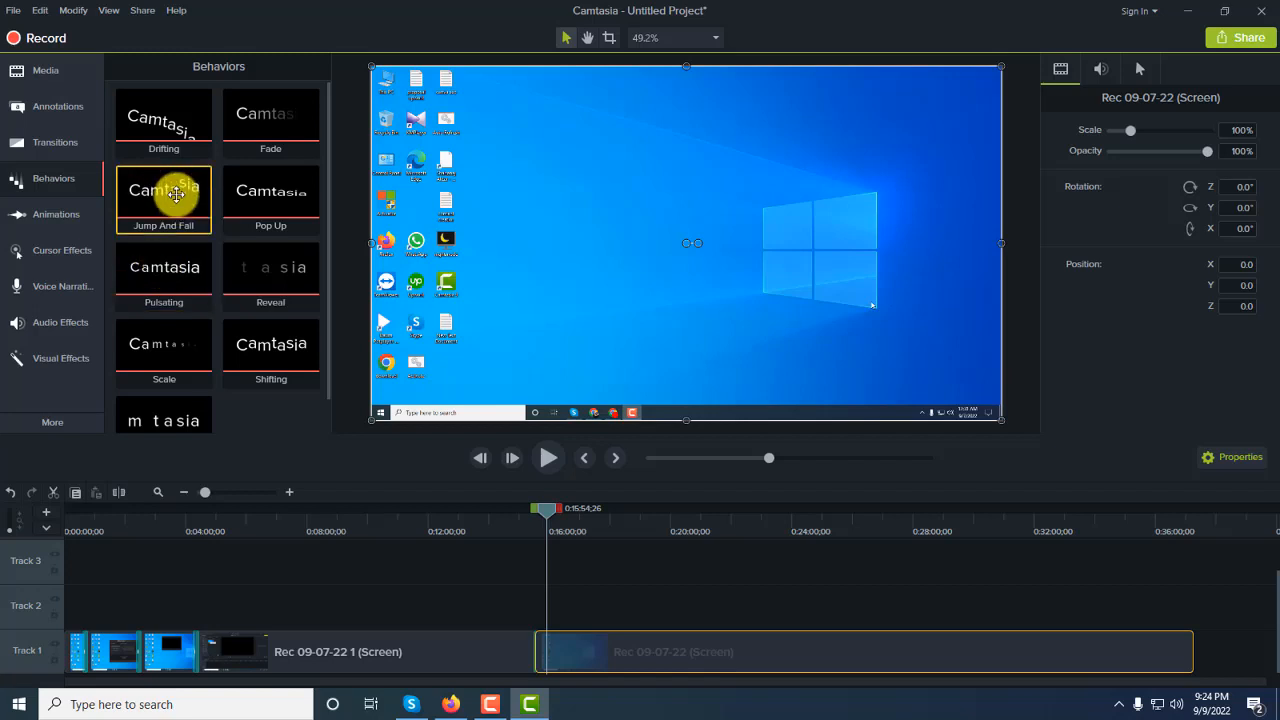
pyautogui.moveTo(176, 194); pyautogui.dragTo(562, 640)
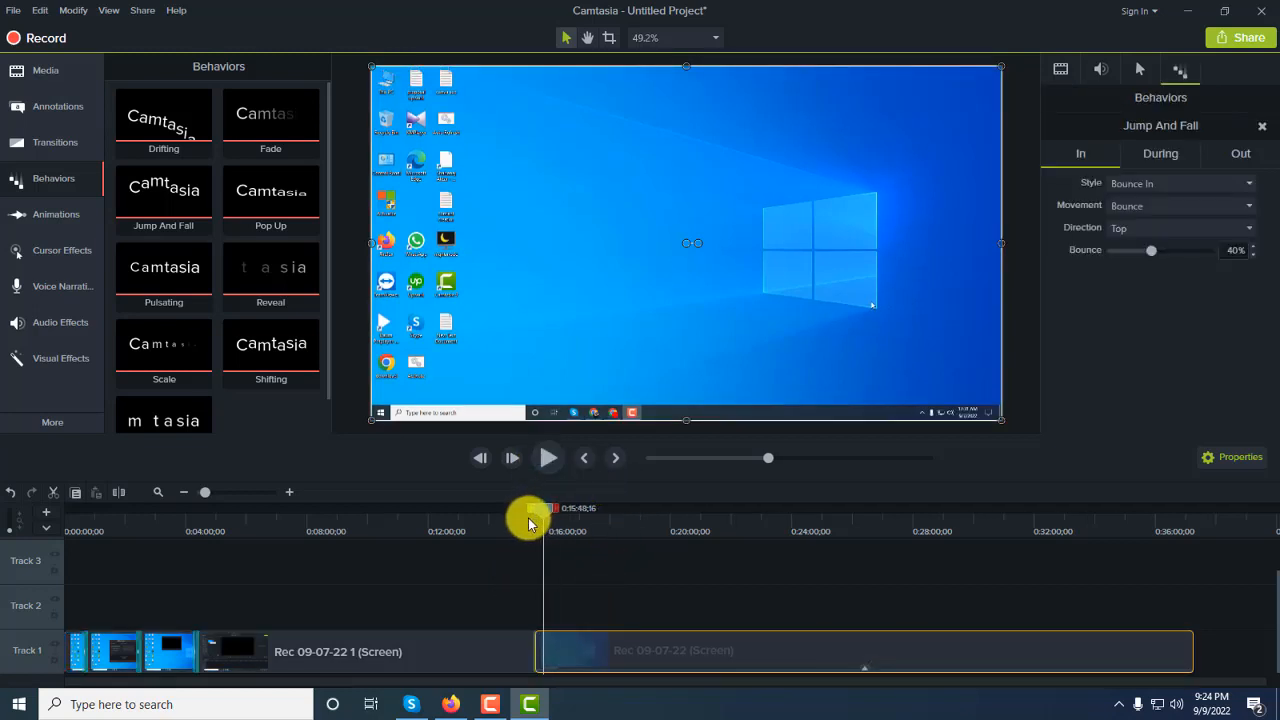
pyautogui.click(524, 517)
pyautogui.click(546, 458)
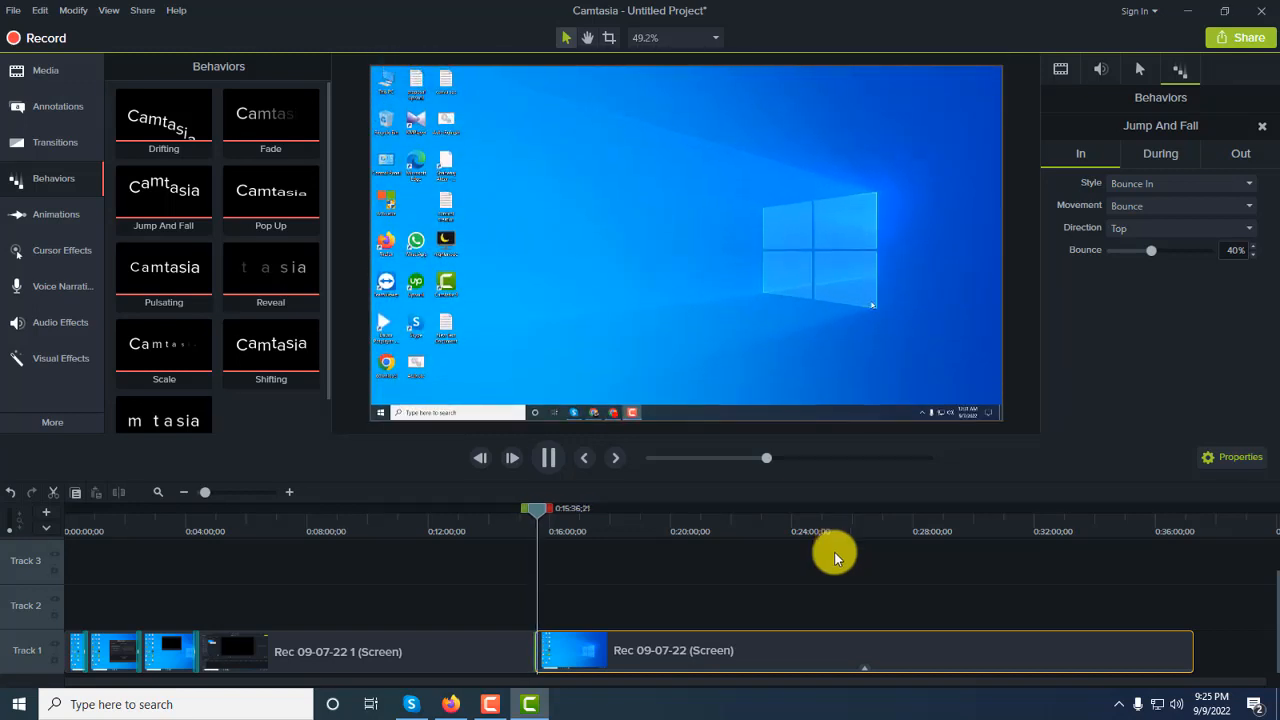
# Stop the playback and move the playhead back to 0:15:03;07, before the Rec 09-07-22 clip
pyautogui.click(553, 457)
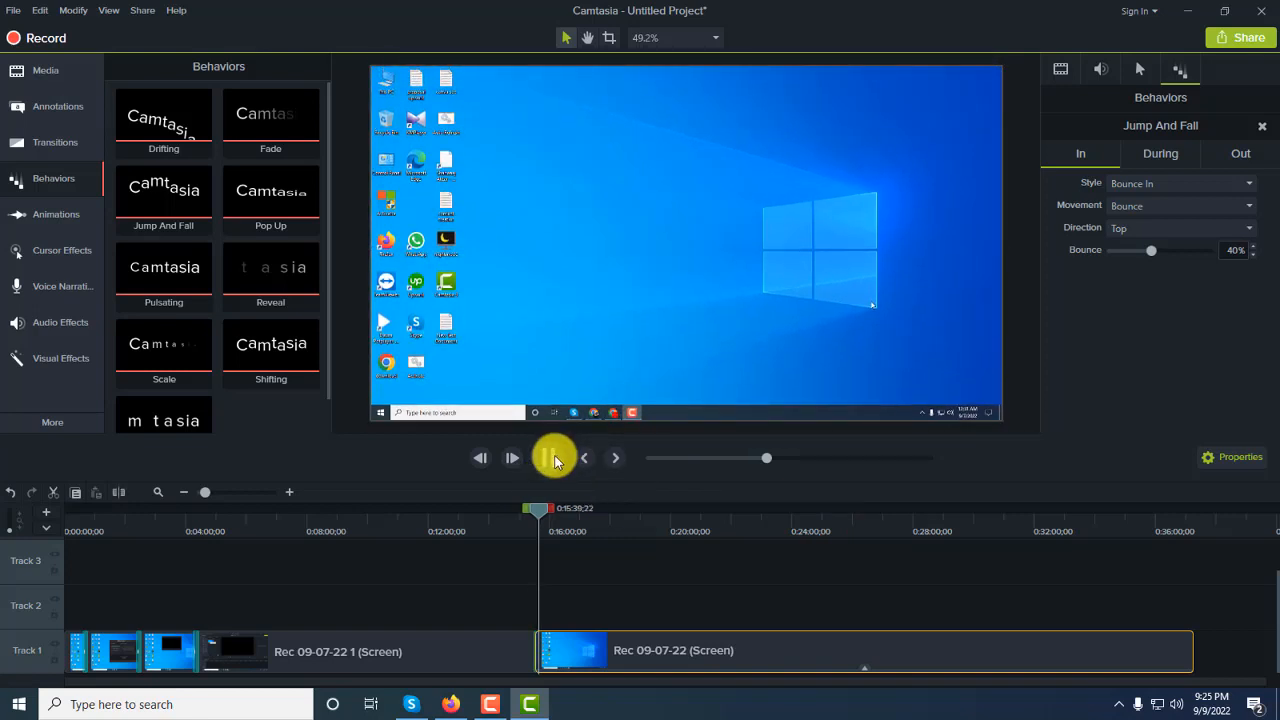
pyautogui.click(554, 458)
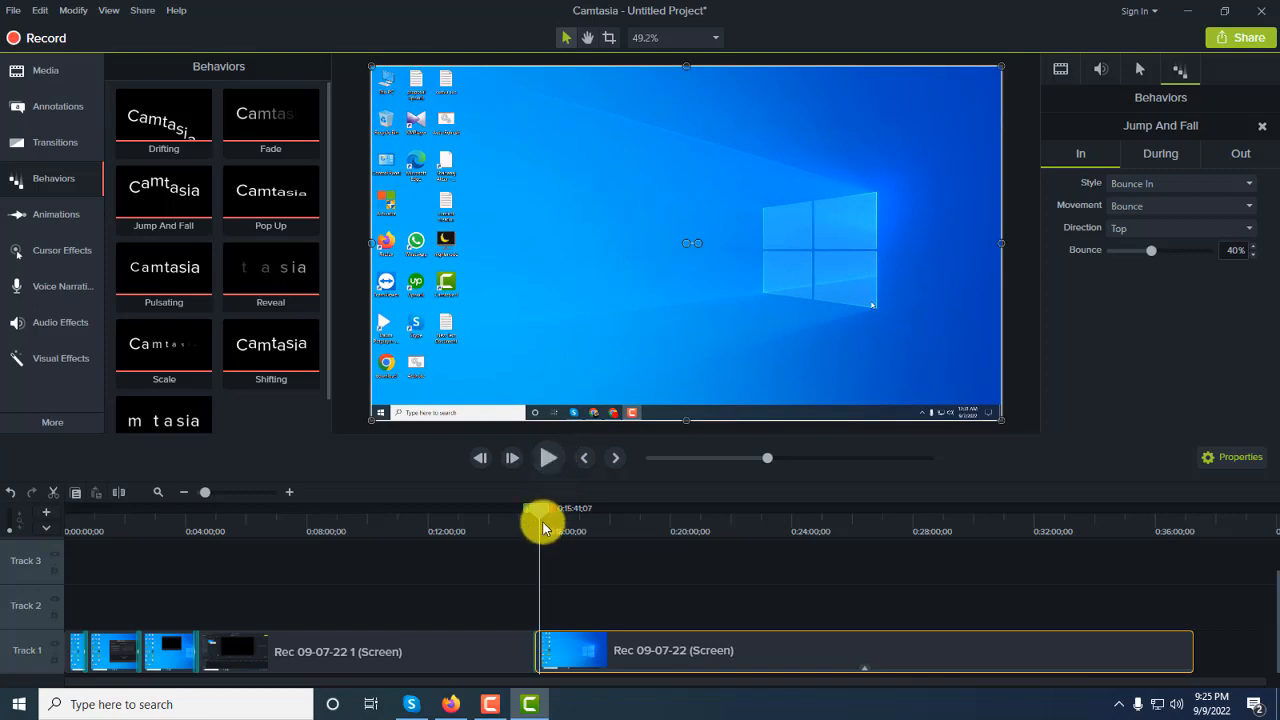
pyautogui.moveTo(543, 528); pyautogui.dragTo(522, 516)
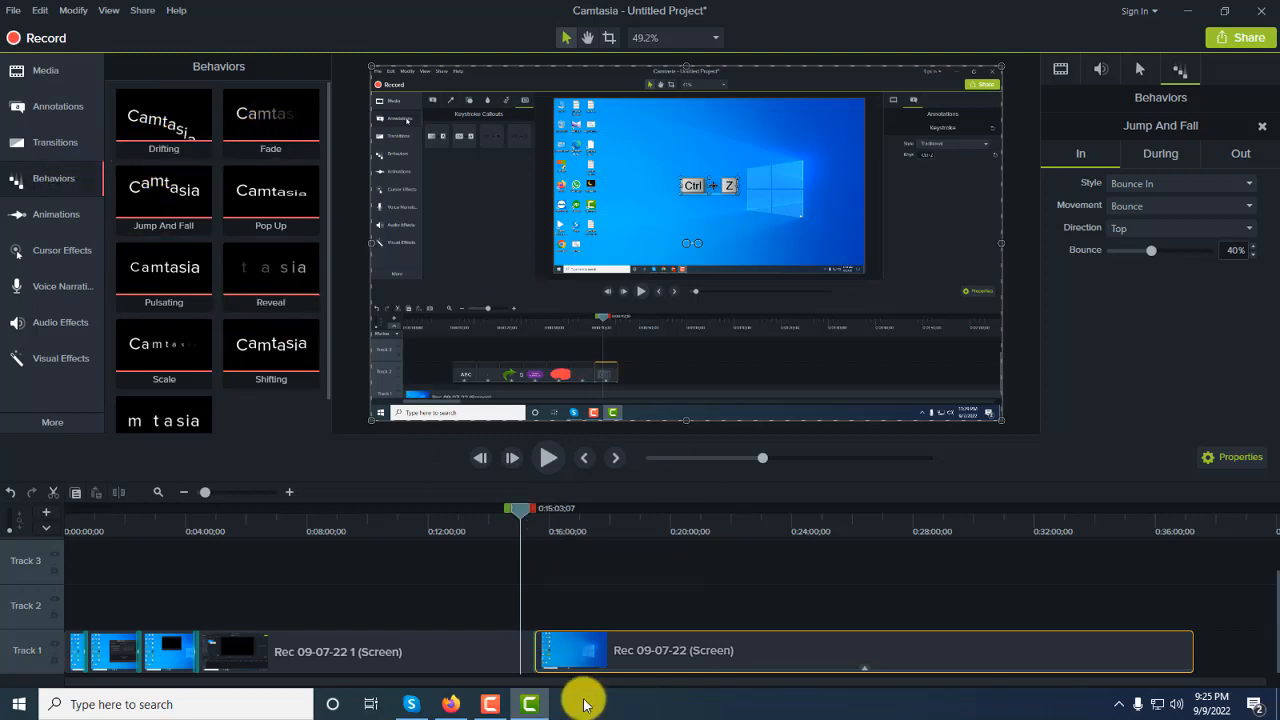
# Undo the Jump And Fall behavior on the Rec 09-07-22 screen clip and remove its audio clip from Track 2
pyautogui.click(592, 644)
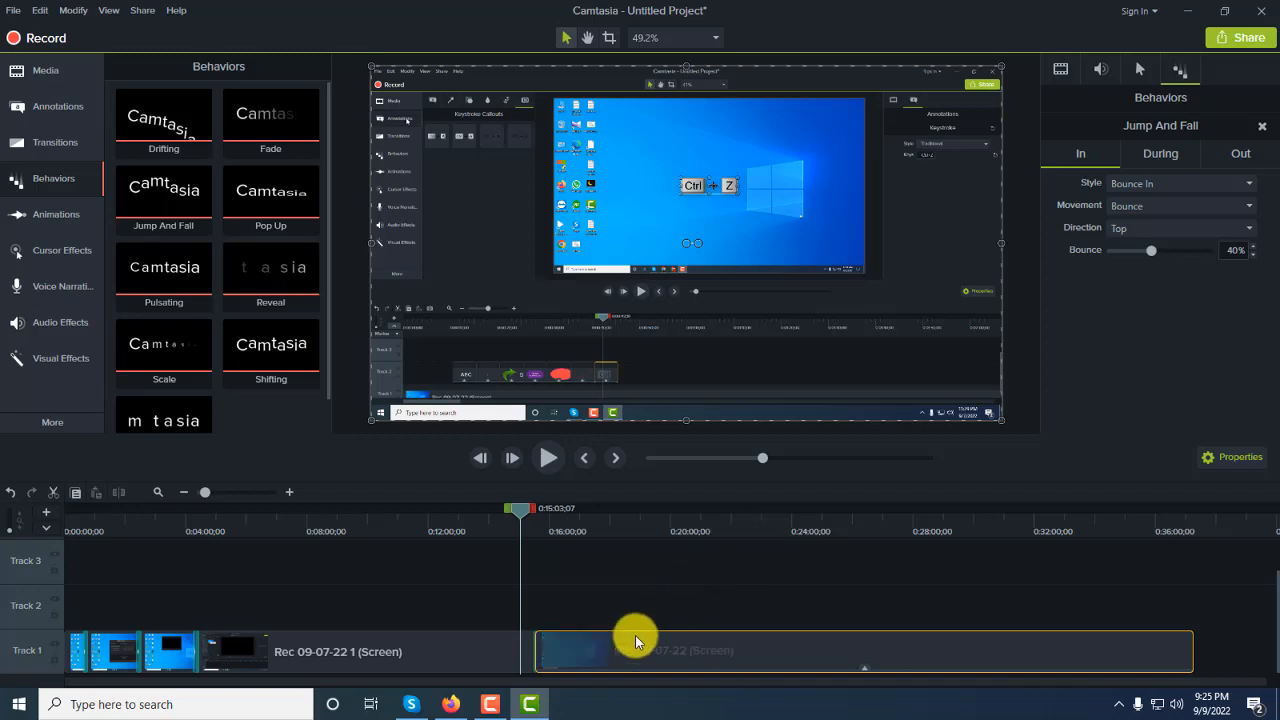
pyautogui.hotkey('ctrl', 'z')
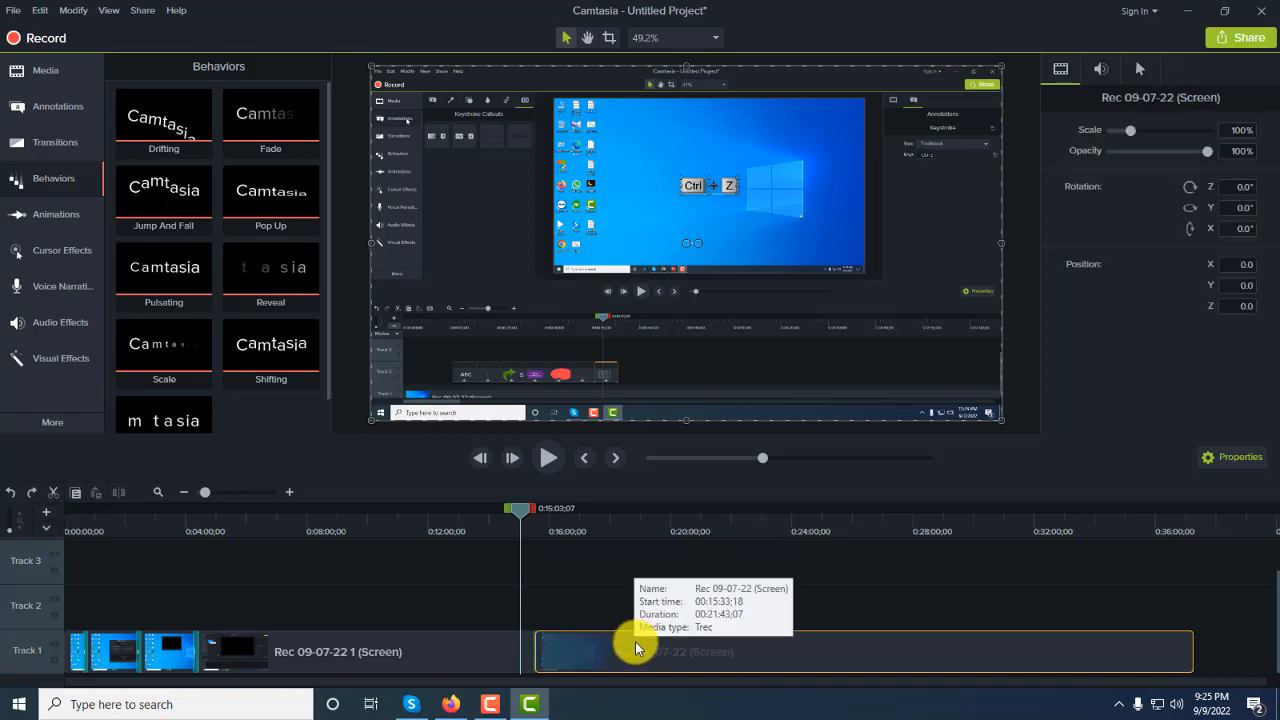
pyautogui.hotkey('ctrl', 'z')
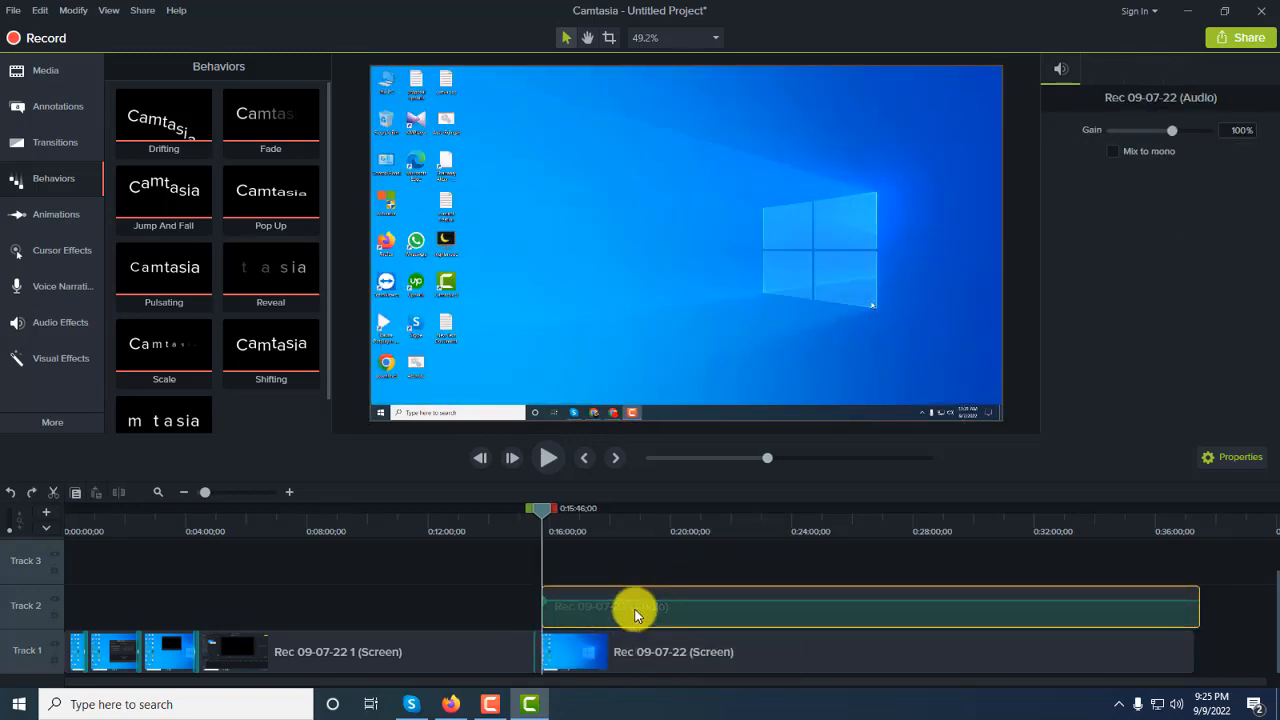
pyautogui.press('Delete')
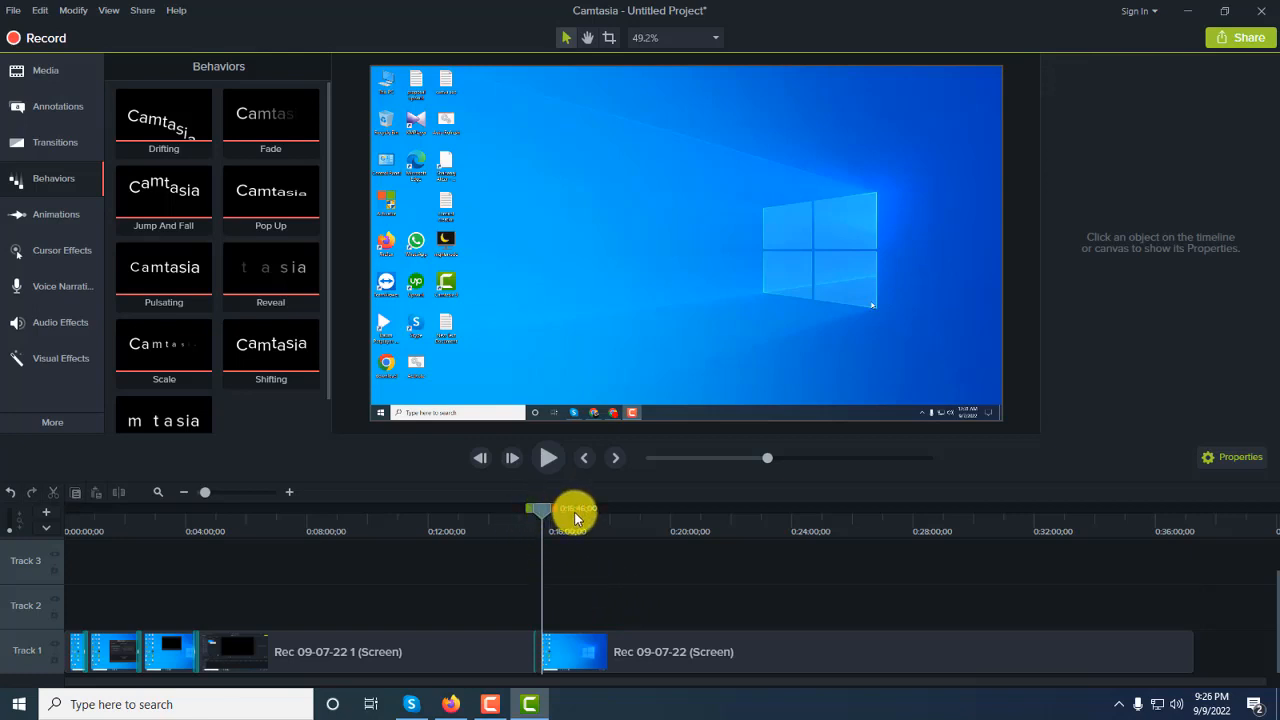
# Add a Basic-style plain text callout on Track 2 above the Rec 09-07-22 clip and extend its start back to 0:18:12;25
pyautogui.moveTo(543, 509); pyautogui.dragTo(585, 514)
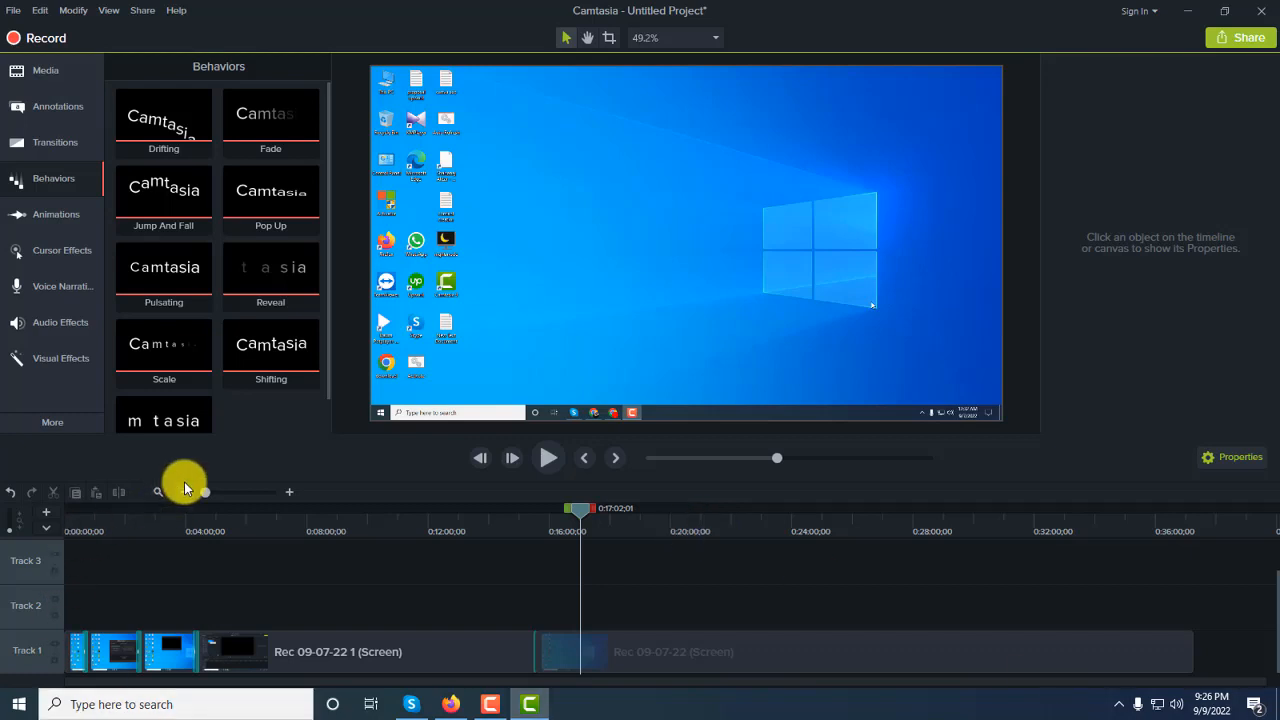
pyautogui.click(59, 108)
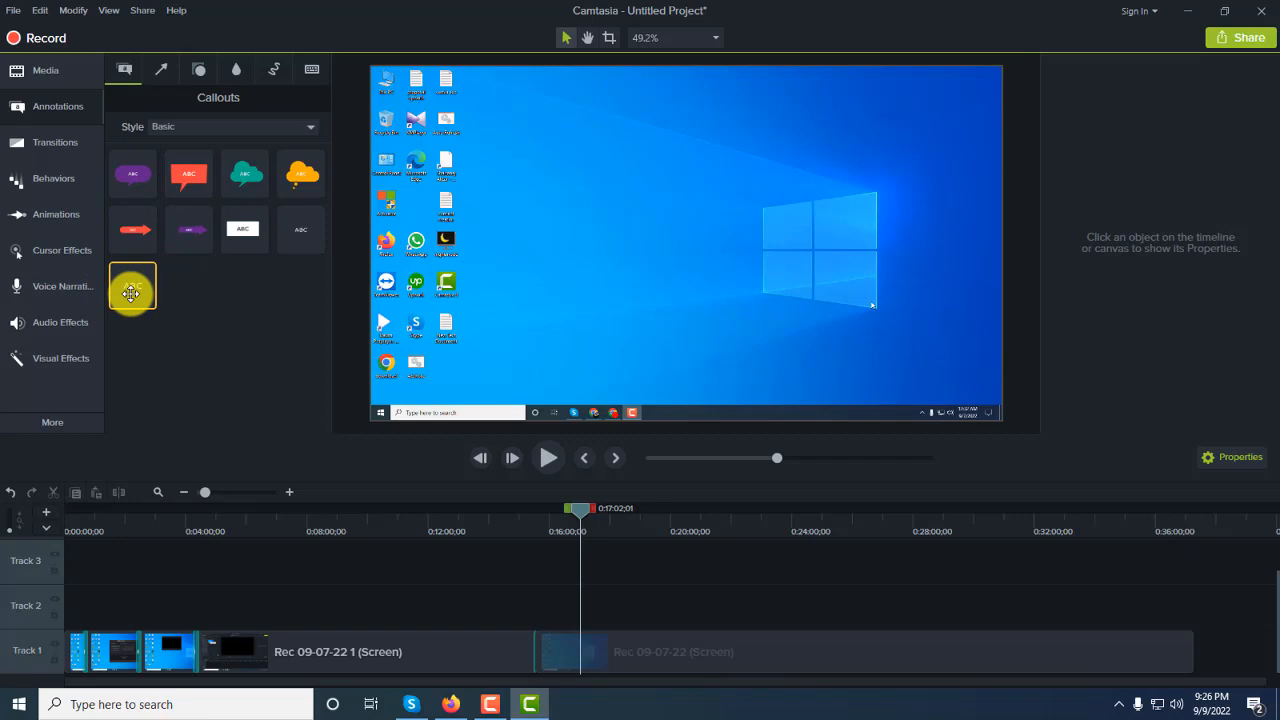
pyautogui.moveTo(131, 292); pyautogui.dragTo(640, 605)
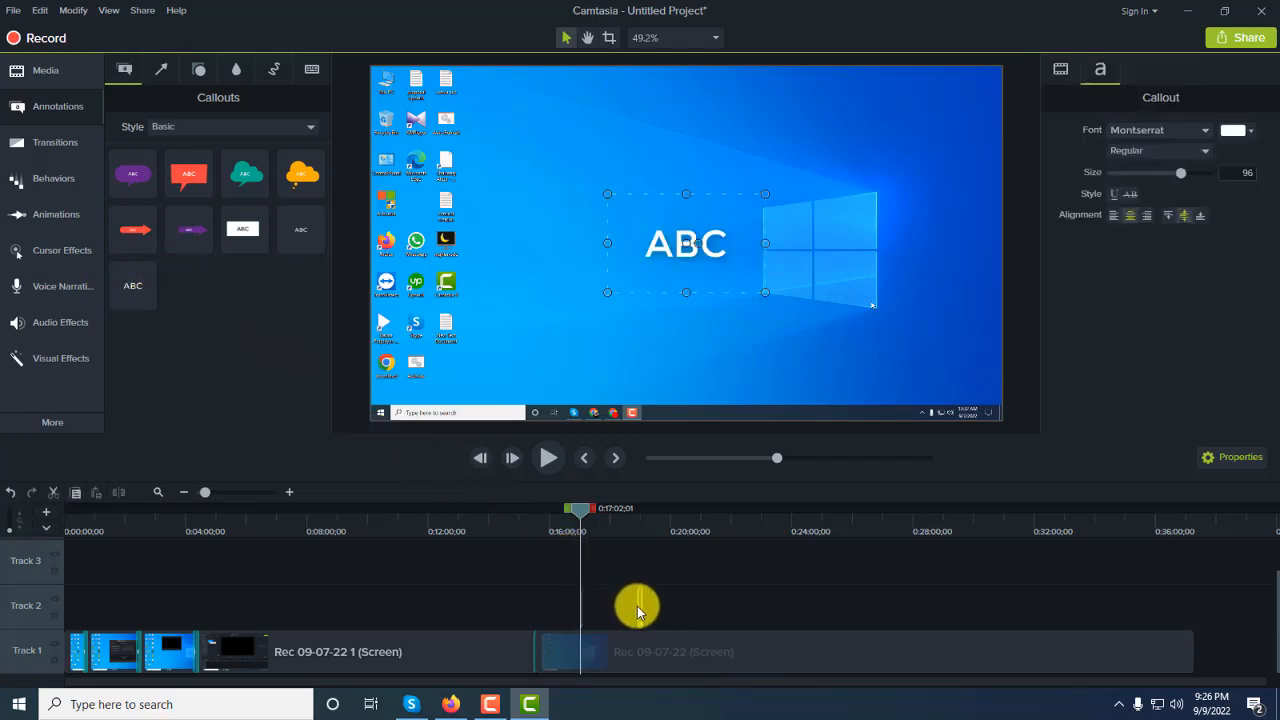
pyautogui.click(623, 615)
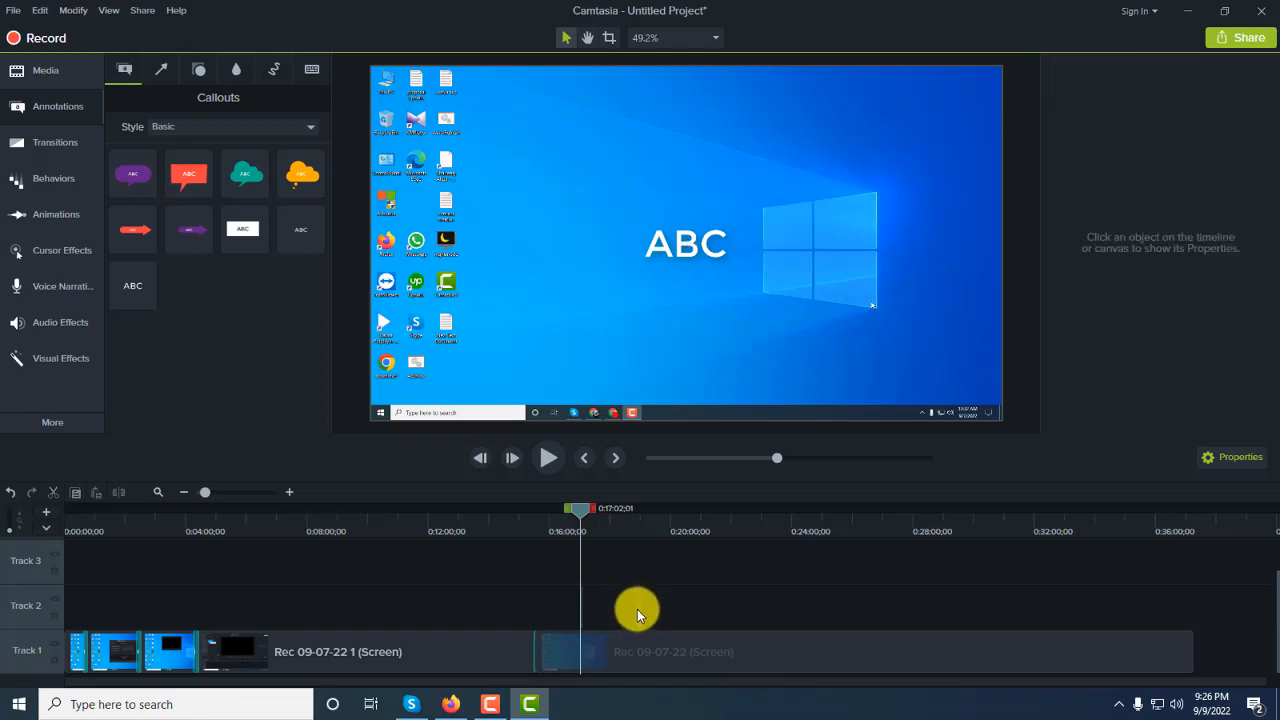
pyautogui.click(637, 608)
pyautogui.moveTo(617, 604); pyautogui.dragTo(616, 604)
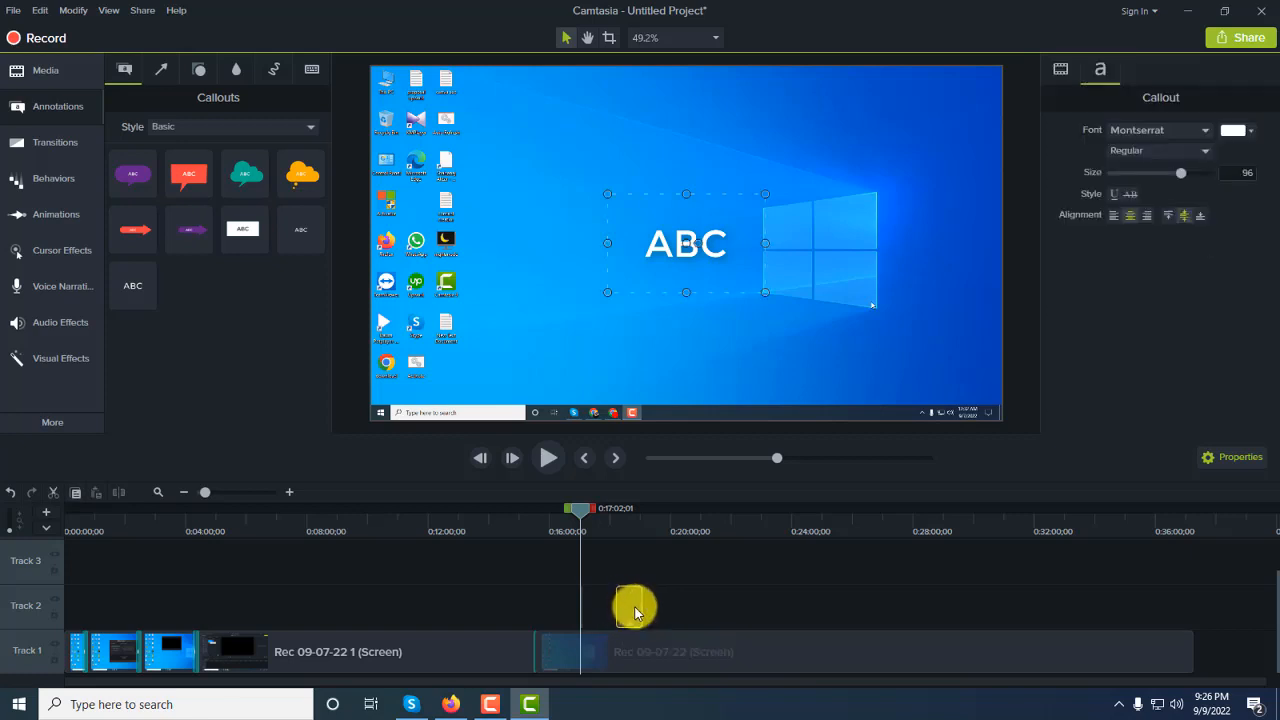
# Replace the callout's ABC text with "Tohidul" and, on a new line, "Academy bd"
pyautogui.doubleClick(633, 605)
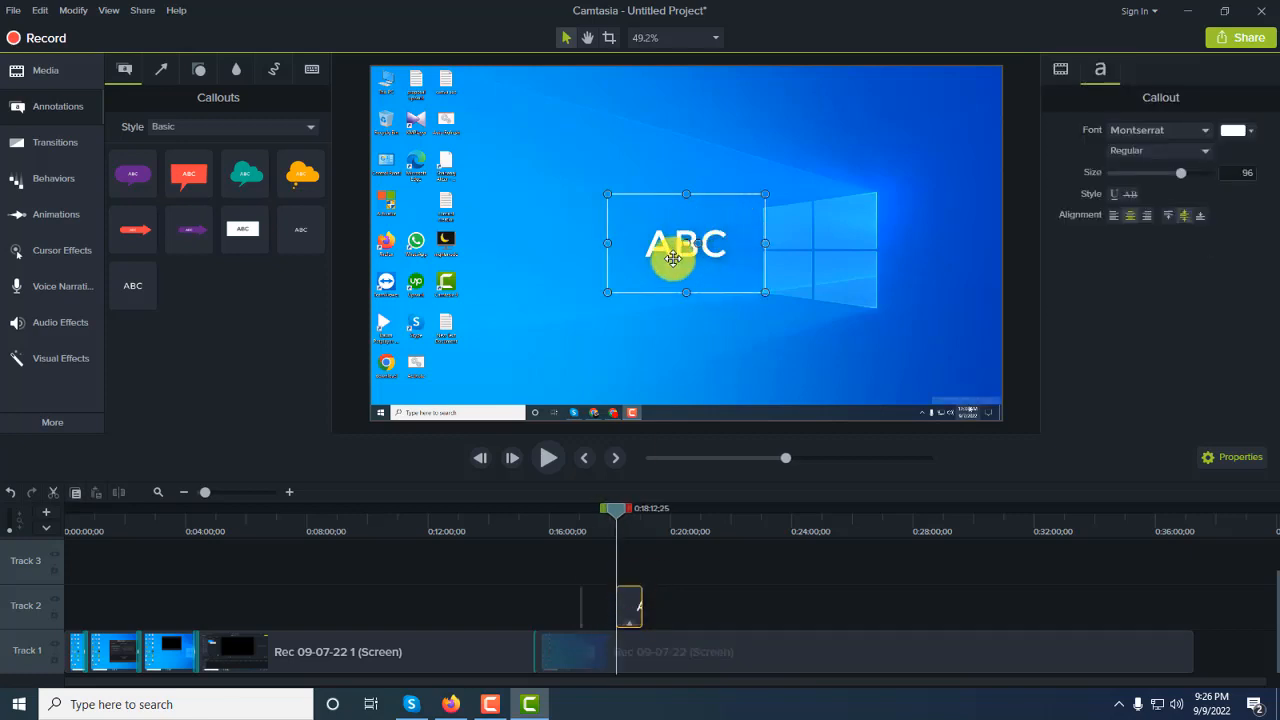
pyautogui.doubleClick(673, 250)
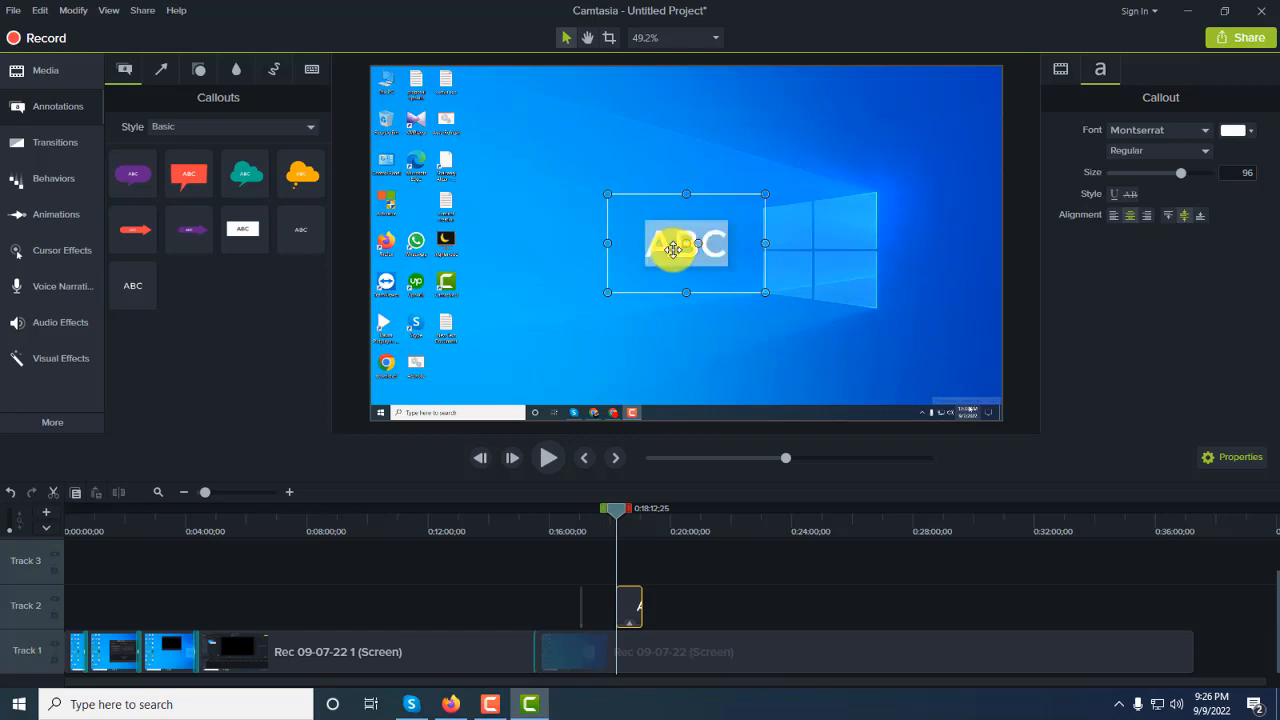
pyautogui.write('T')
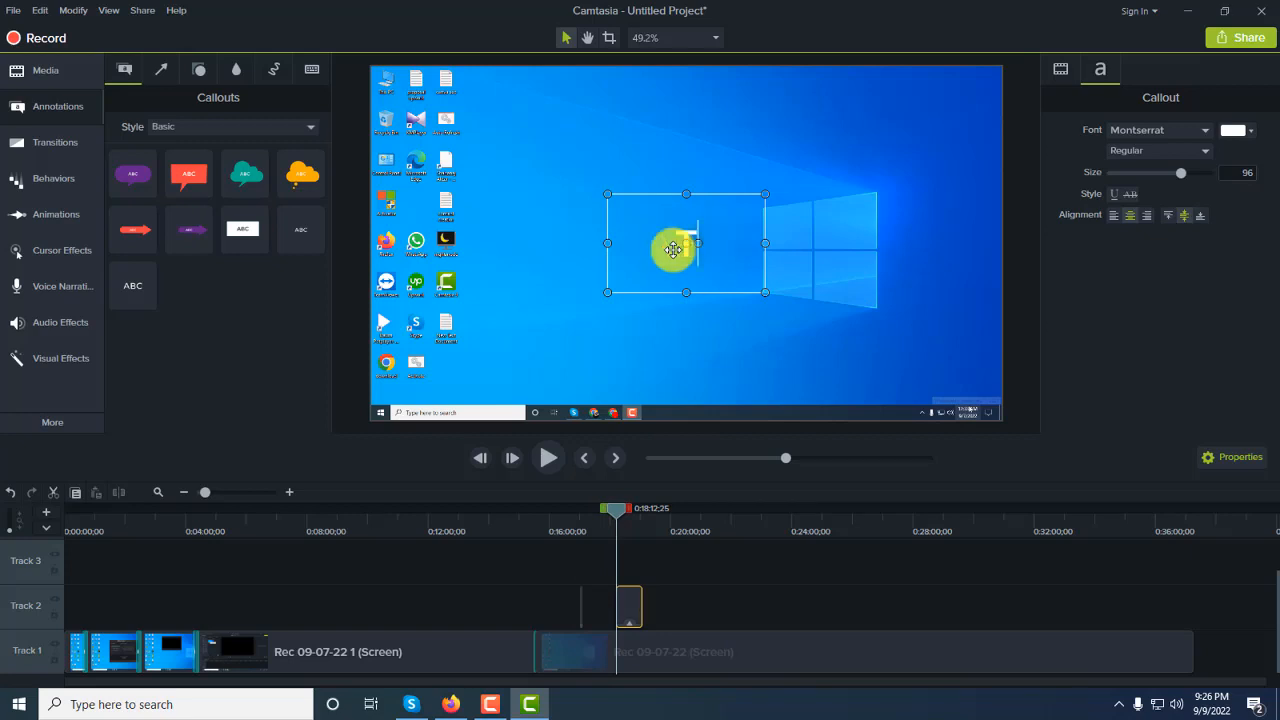
pyautogui.write('ohidul')
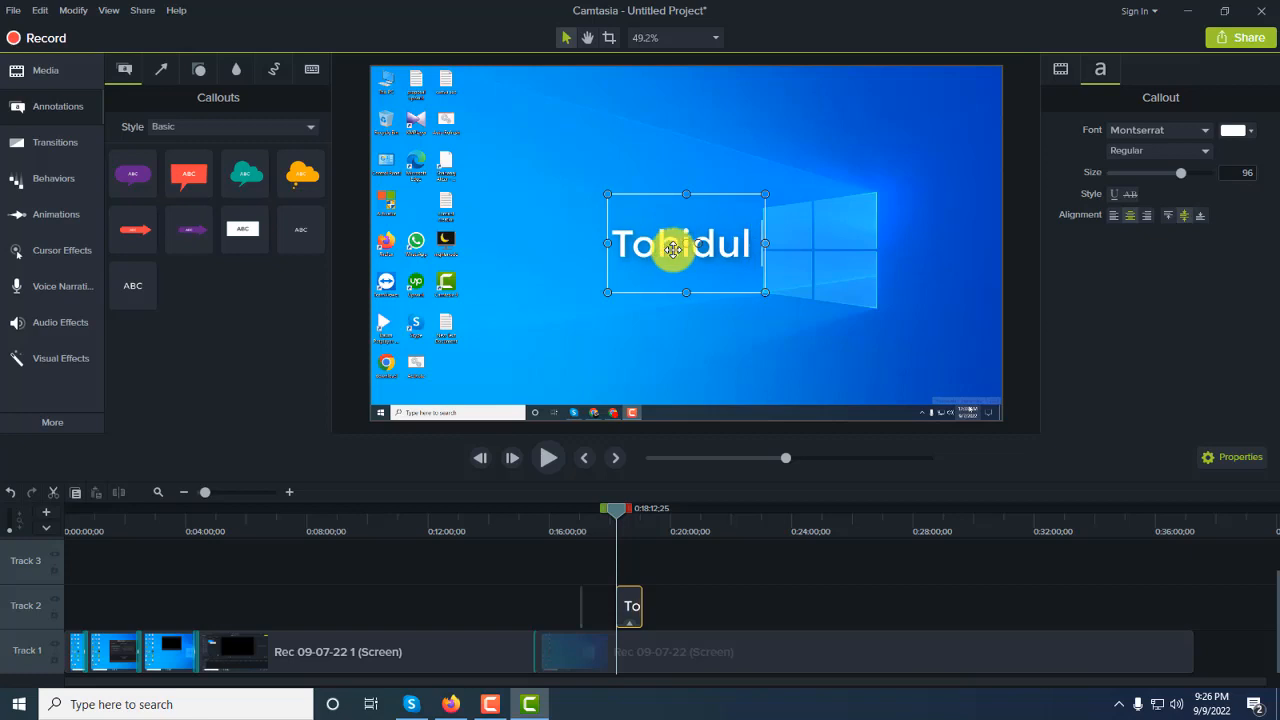
pyautogui.press('Return')
pyautogui.write('Aca')
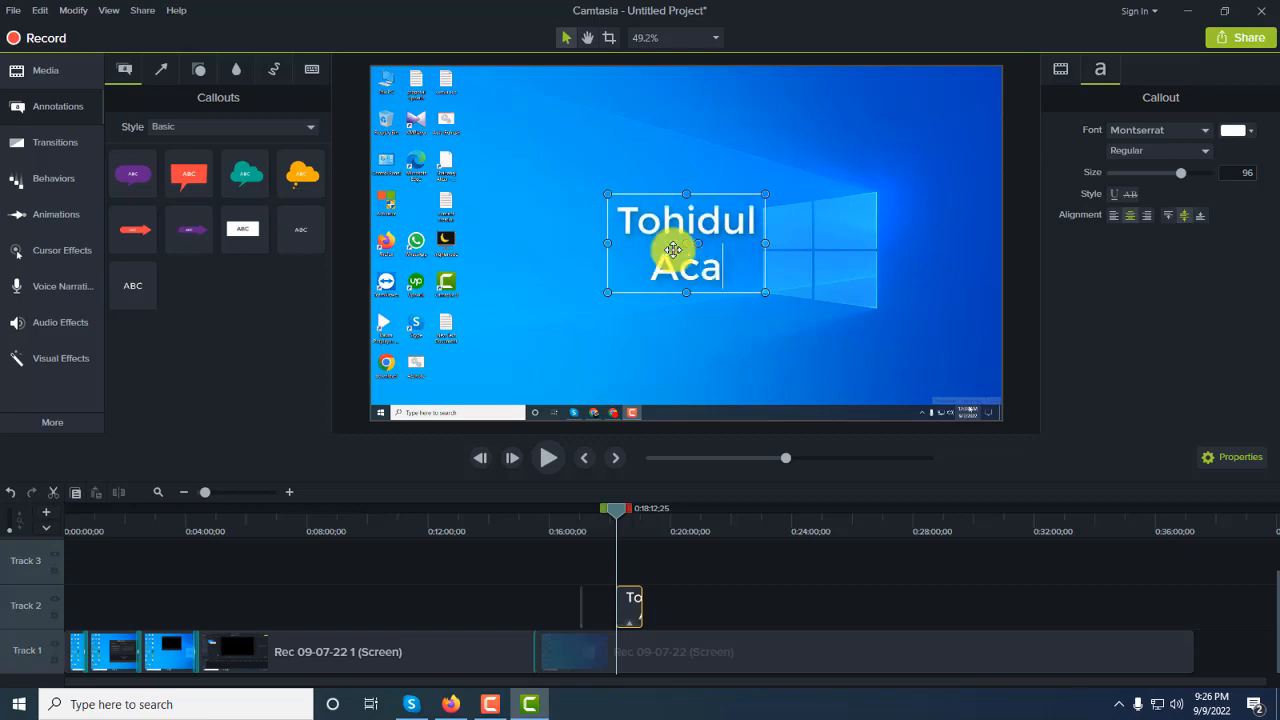
pyautogui.write('demy bd')
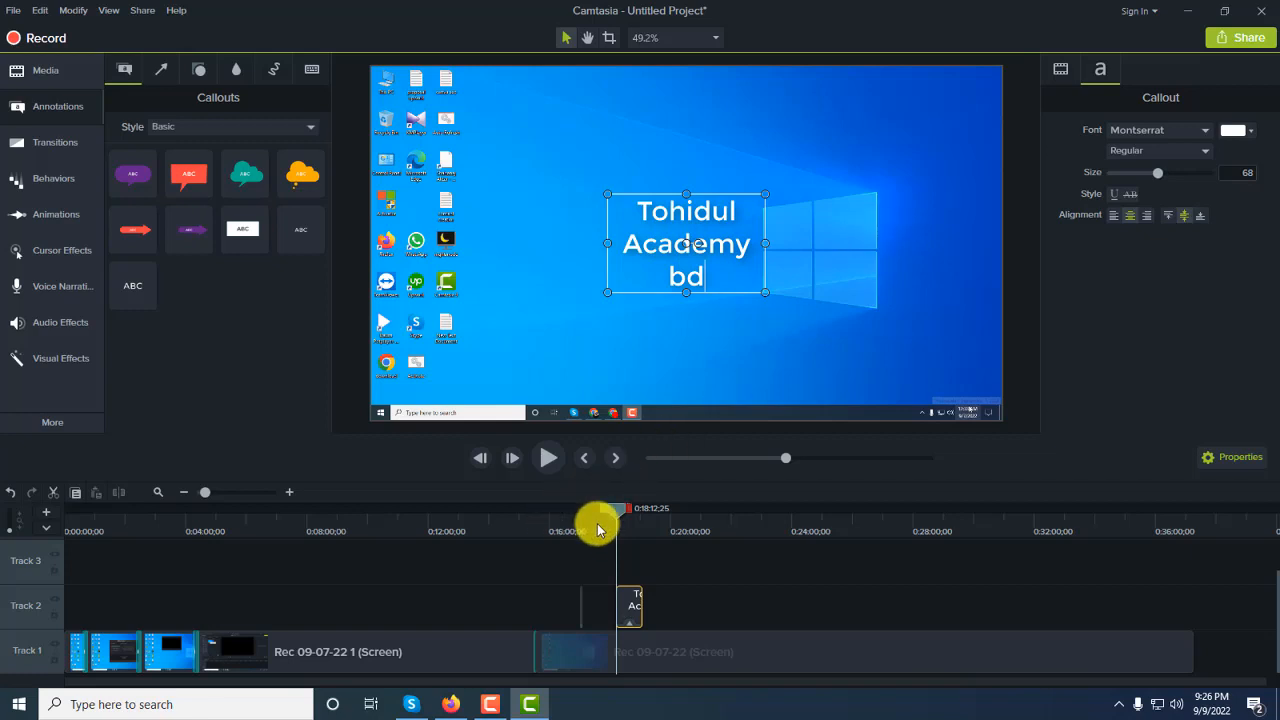
# Apply the Jump And Fall behavior to the text callout on Track 2
pyautogui.moveTo(617, 511); pyautogui.dragTo(610, 513)
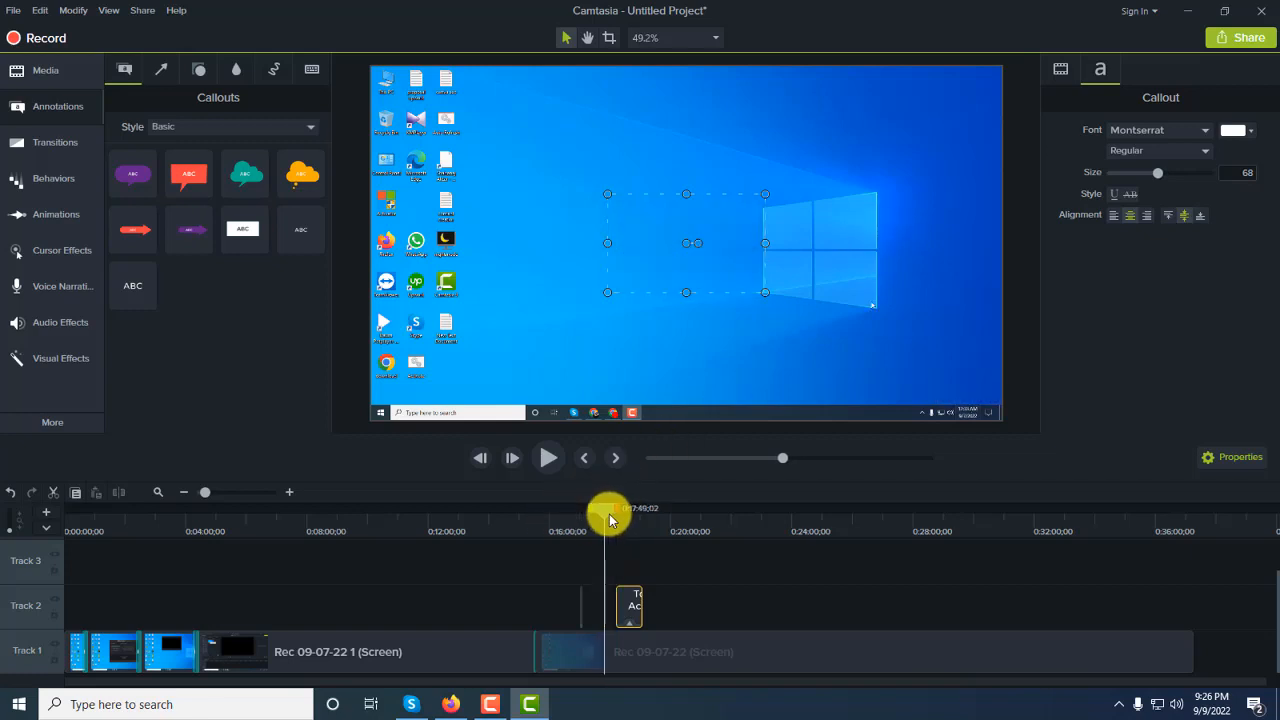
pyautogui.click(626, 607)
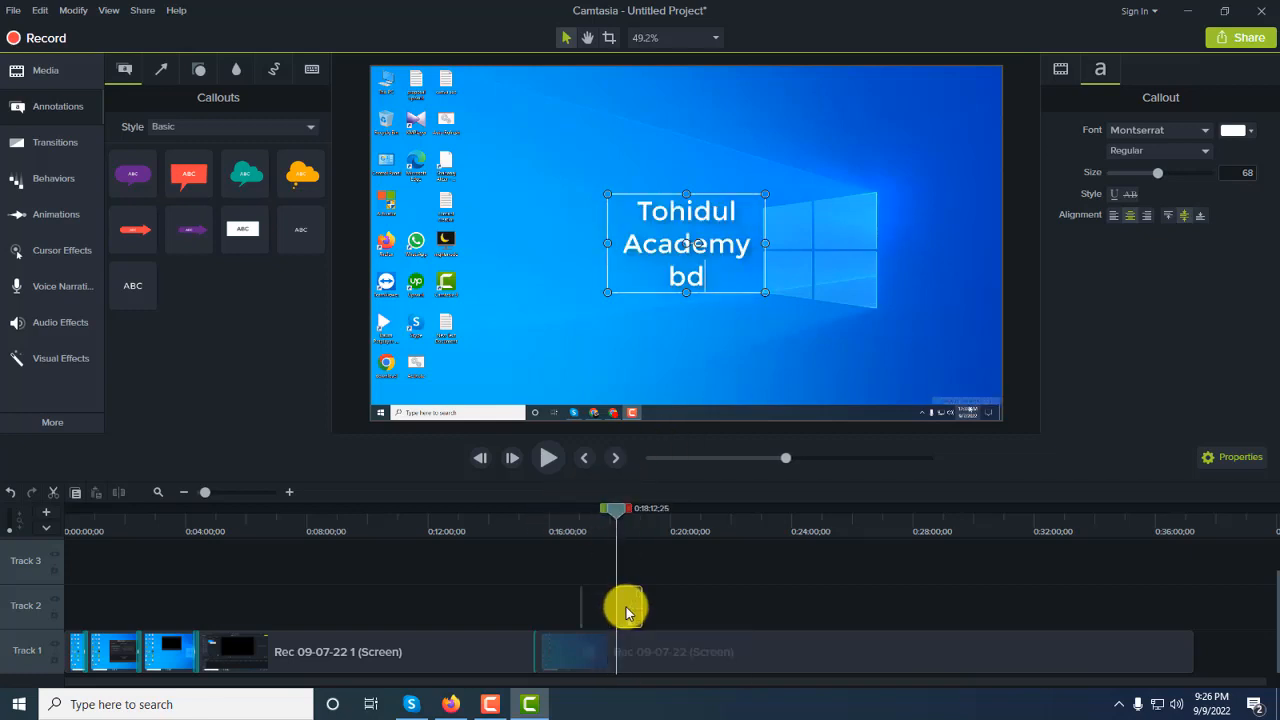
pyautogui.click(52, 180)
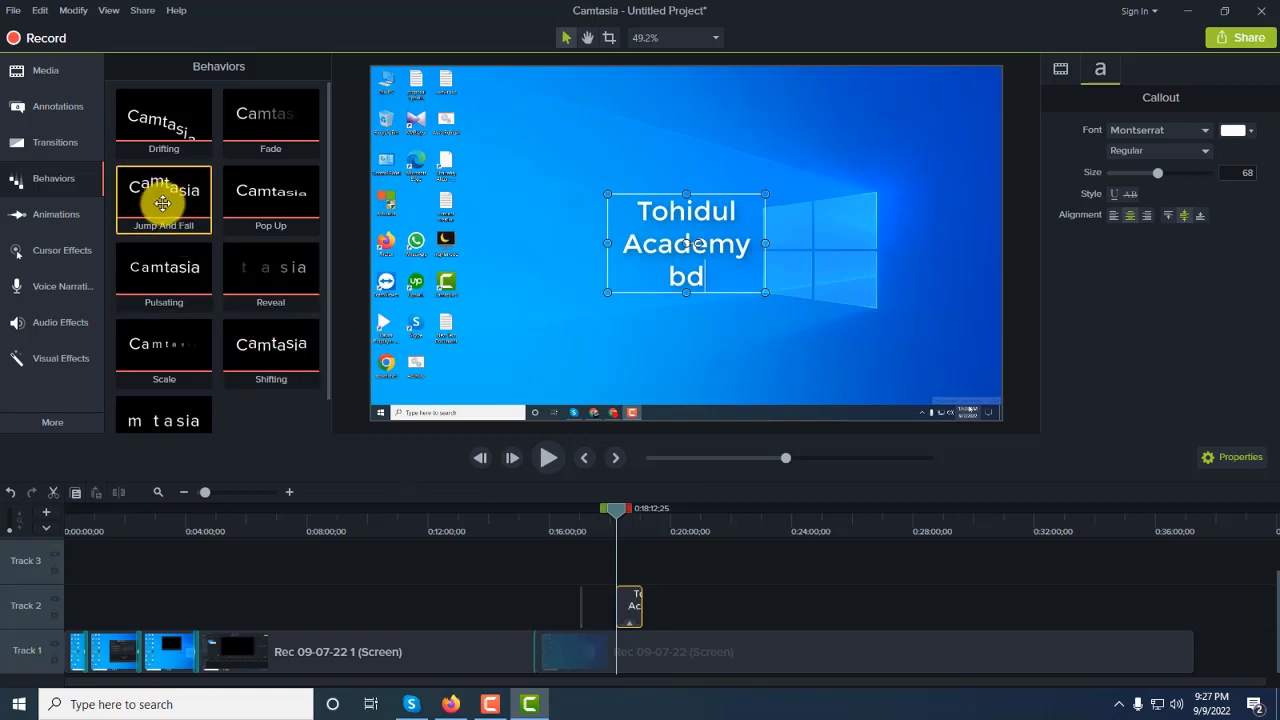
pyautogui.moveTo(163, 197)
pyautogui.mouseDown()
pyautogui.moveTo(189, 237)
pyautogui.moveTo(170, 200)
pyautogui.mouseUp()
pyautogui.moveTo(163, 200); pyautogui.dragTo(629, 601)
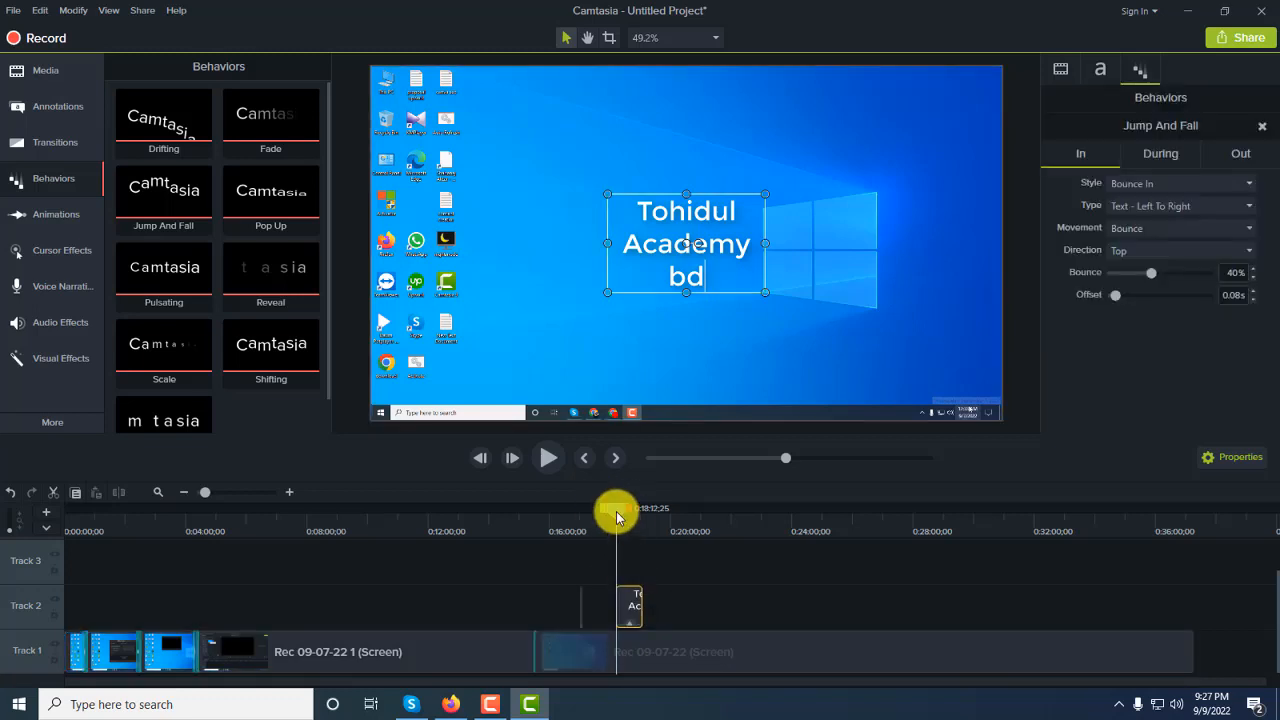
# Play back the text callout from just before its start to preview the behavior animation
pyautogui.moveTo(617, 516); pyautogui.dragTo(612, 514)
pyautogui.click(550, 458)
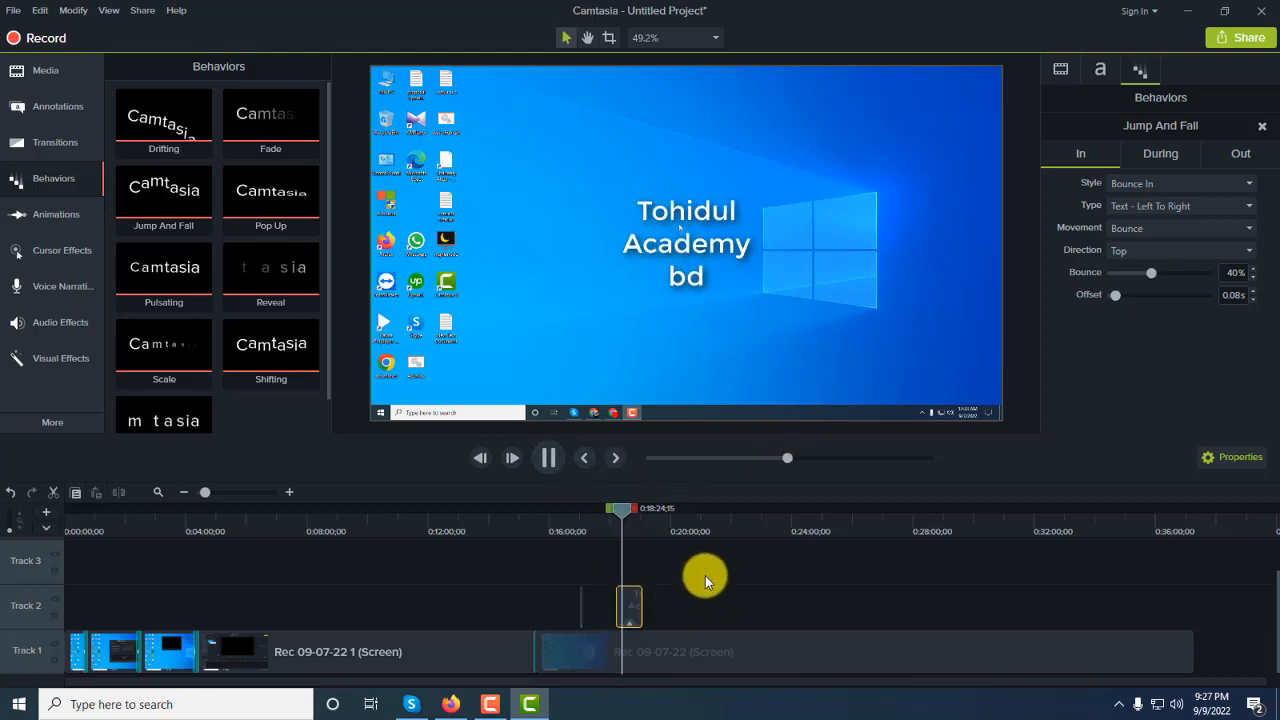
pyautogui.click(543, 455)
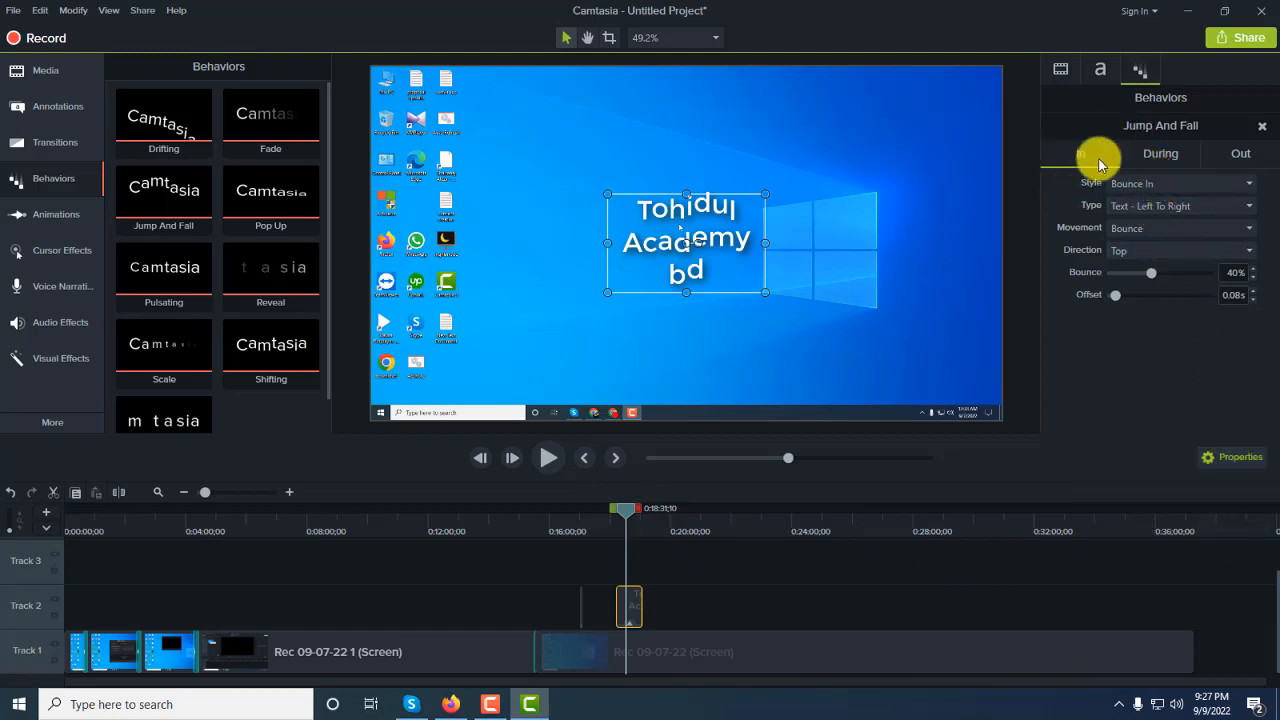
# Examine the Direction options for the In phase of the text callout's Jump And Fall behavior
pyautogui.click(631, 600)
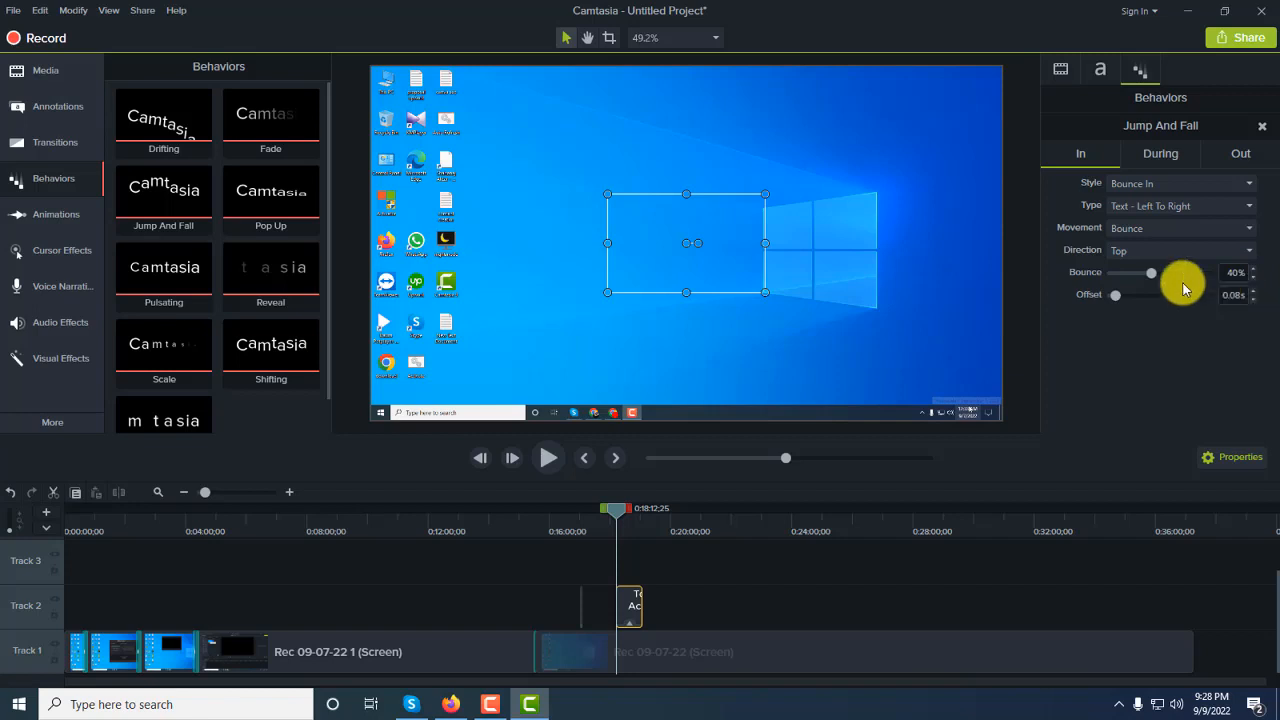
pyautogui.click(1247, 254)
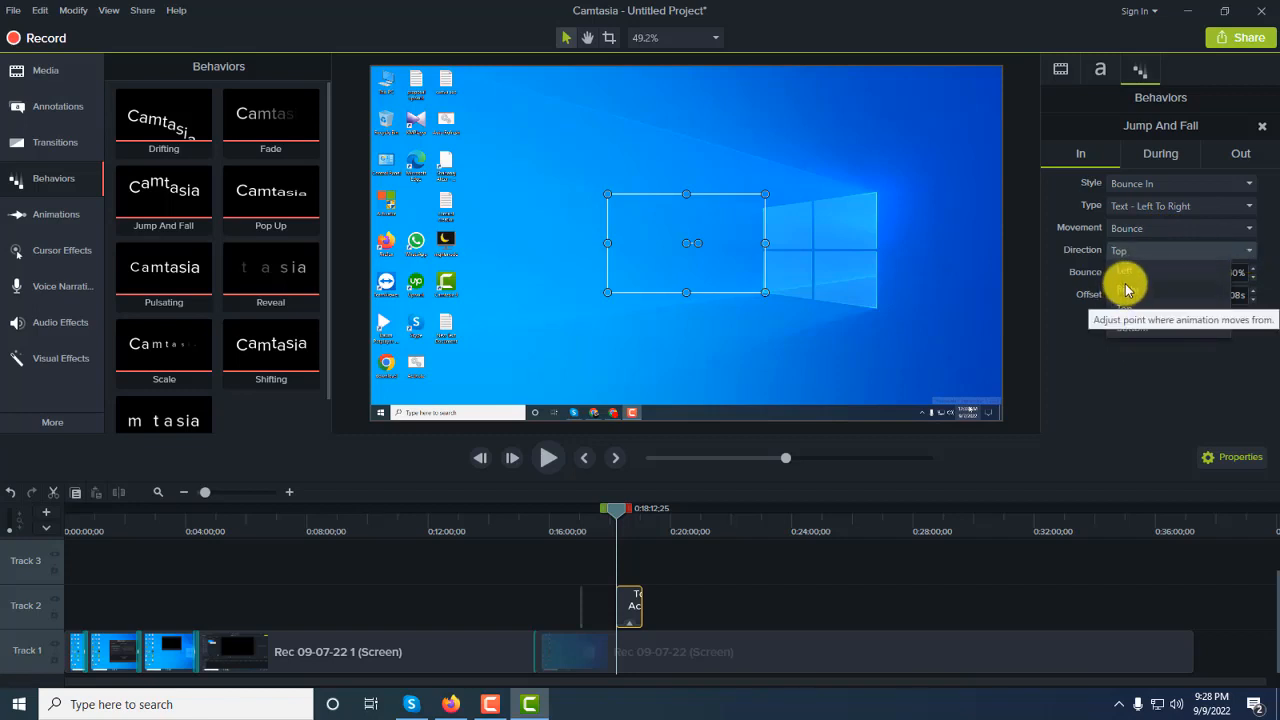
pyautogui.click(1092, 340)
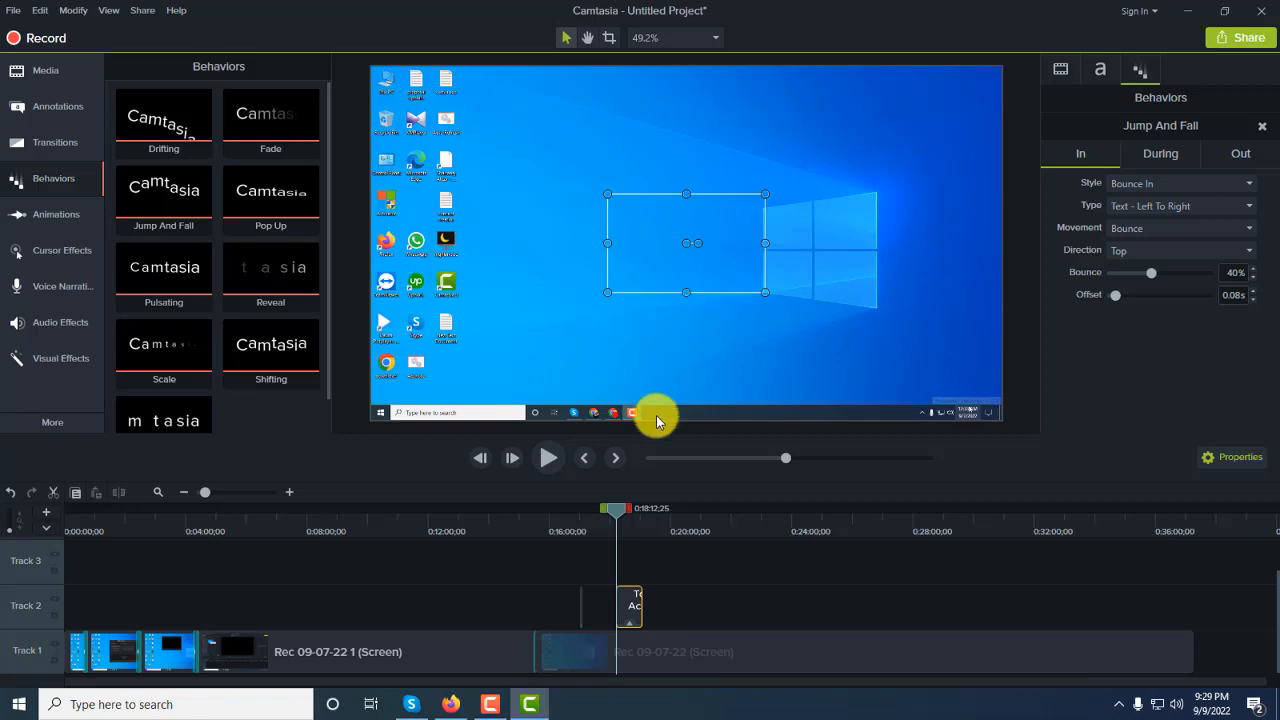
pyautogui.click(492, 704)
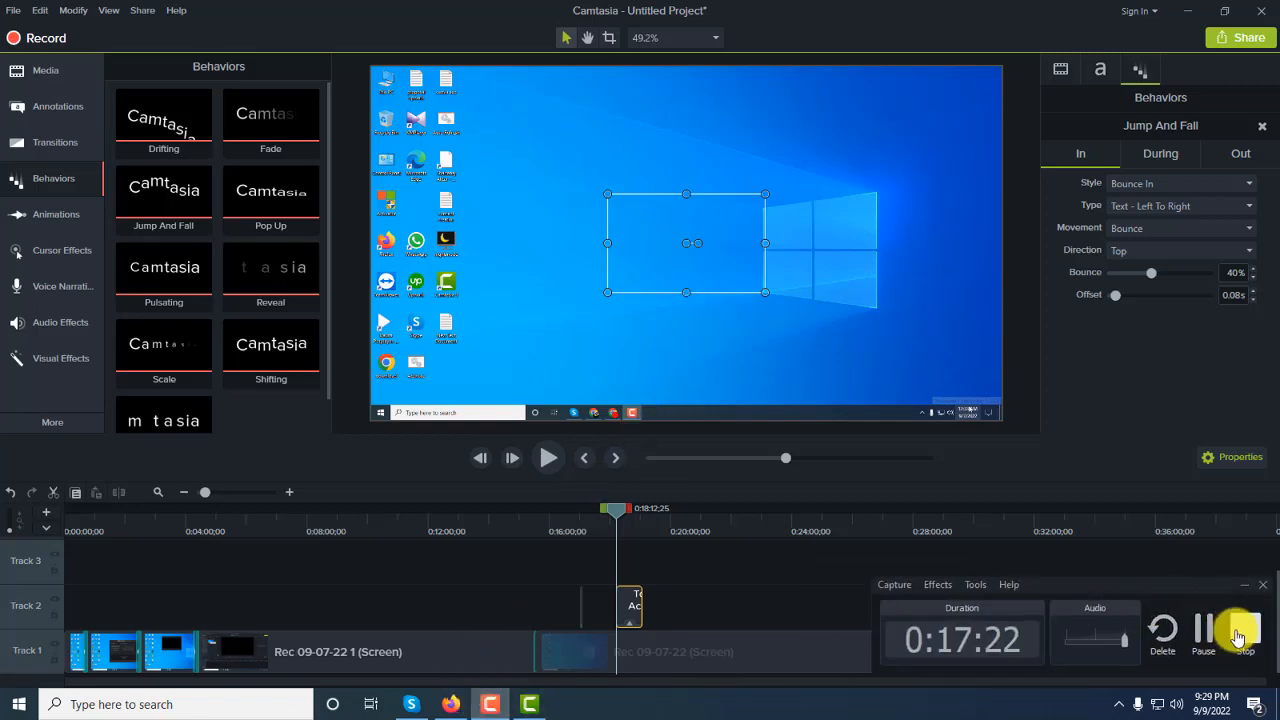